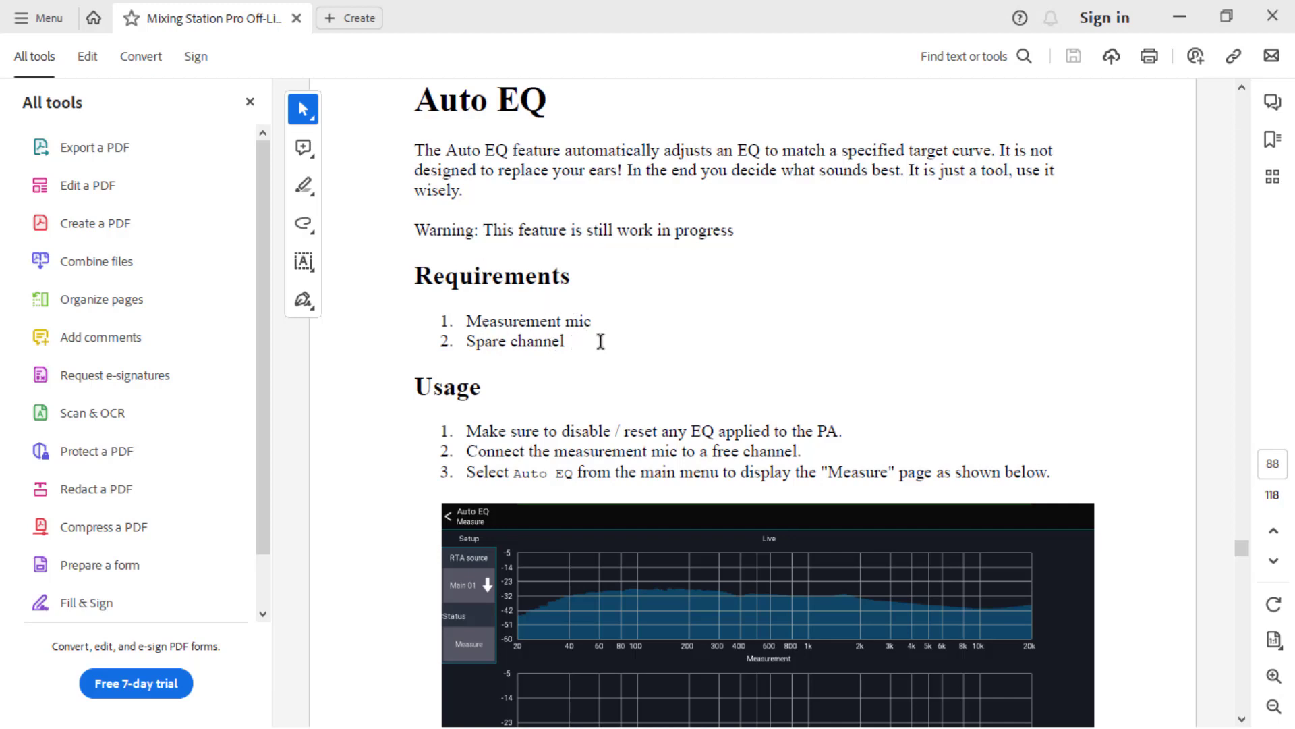
Read the manual's Auto EQ section from its requirements through usage steps 1 to 13.
scroll(856, 369, down, 6)
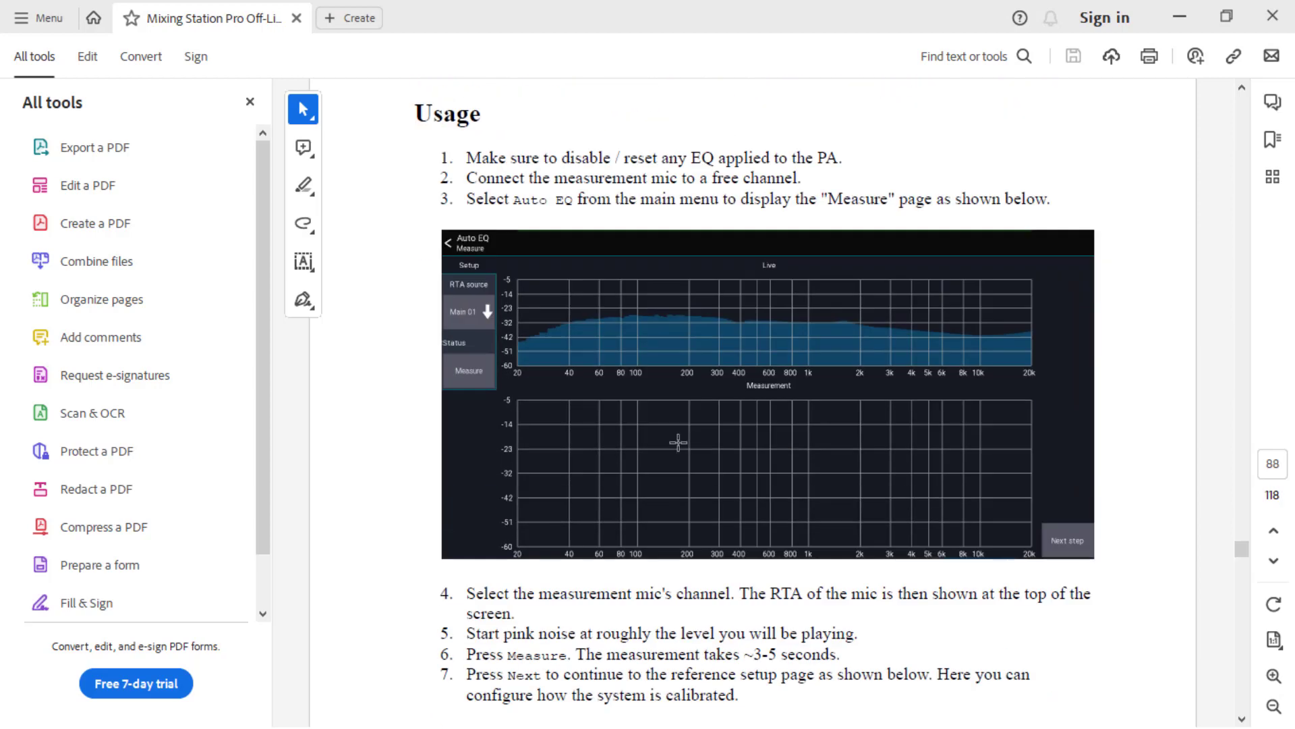
scroll(678, 442, down, 3)
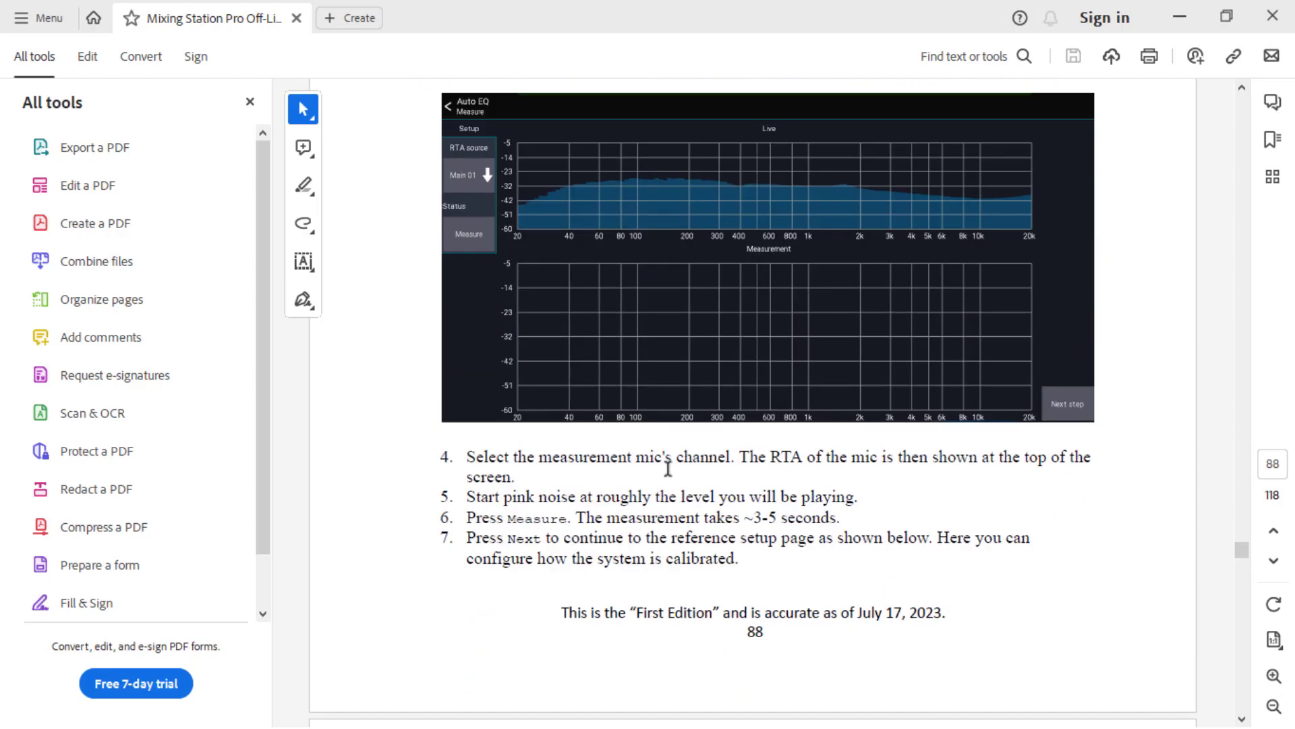
scroll(668, 468, down, 10)
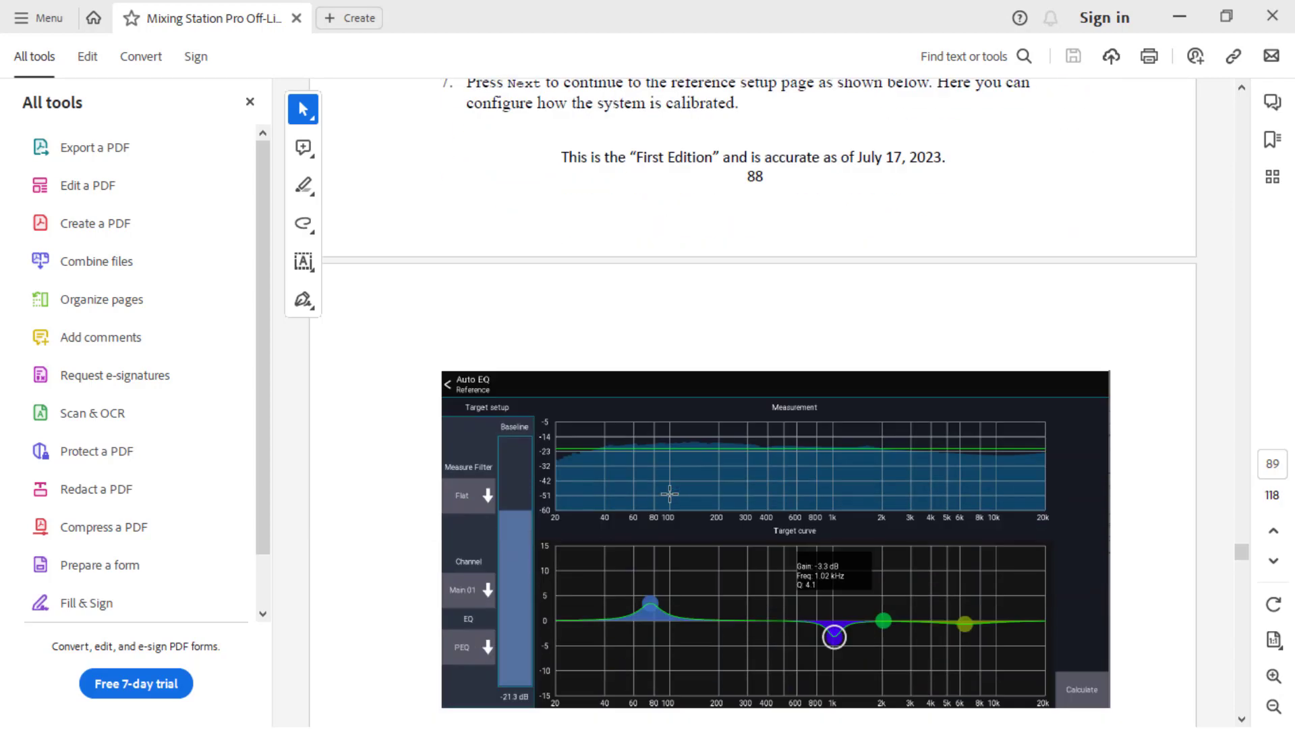
scroll(670, 494, down, 7)
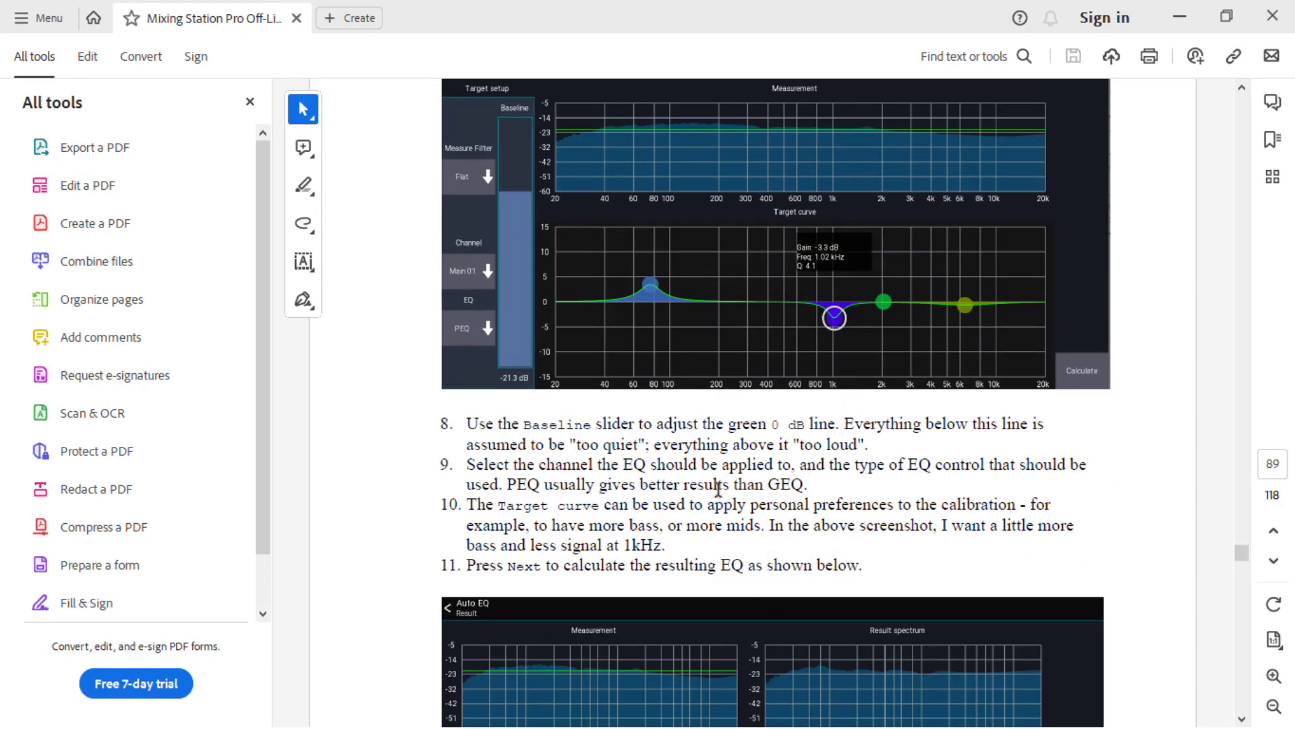
scroll(822, 484, down, 3)
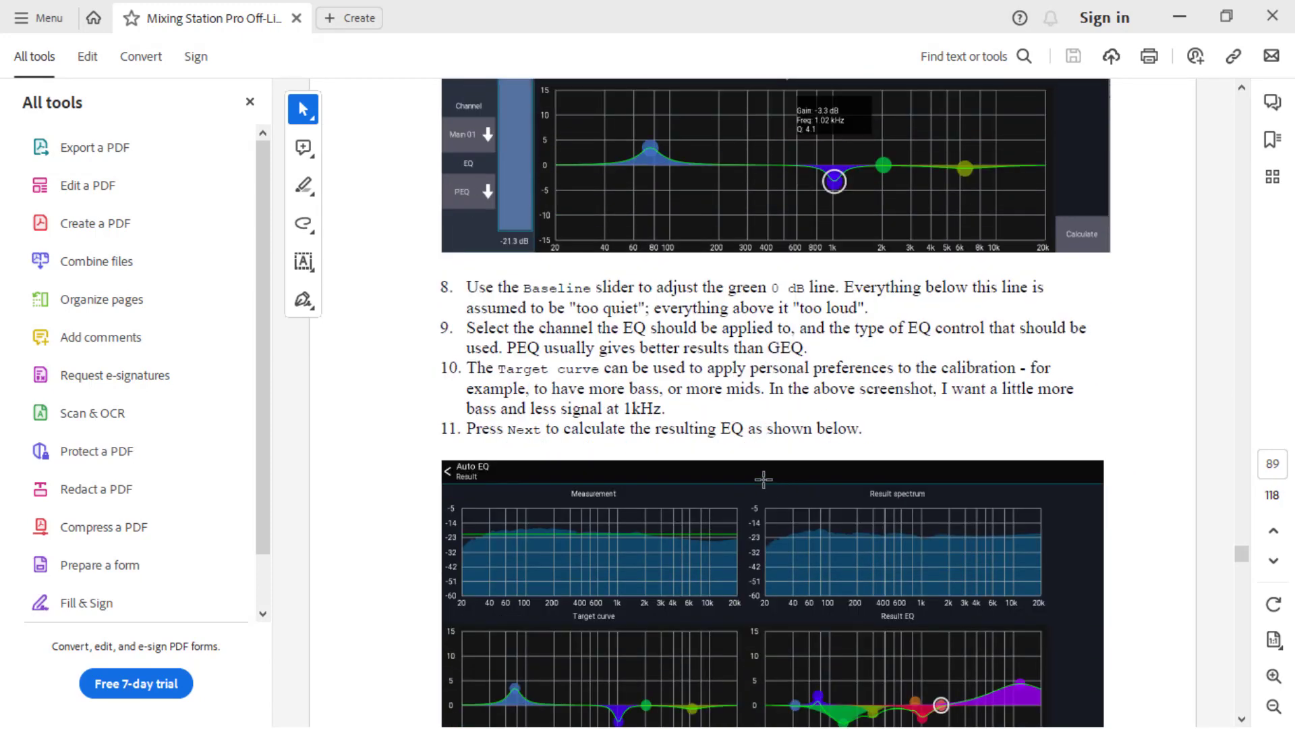
scroll(708, 395, down, 14)
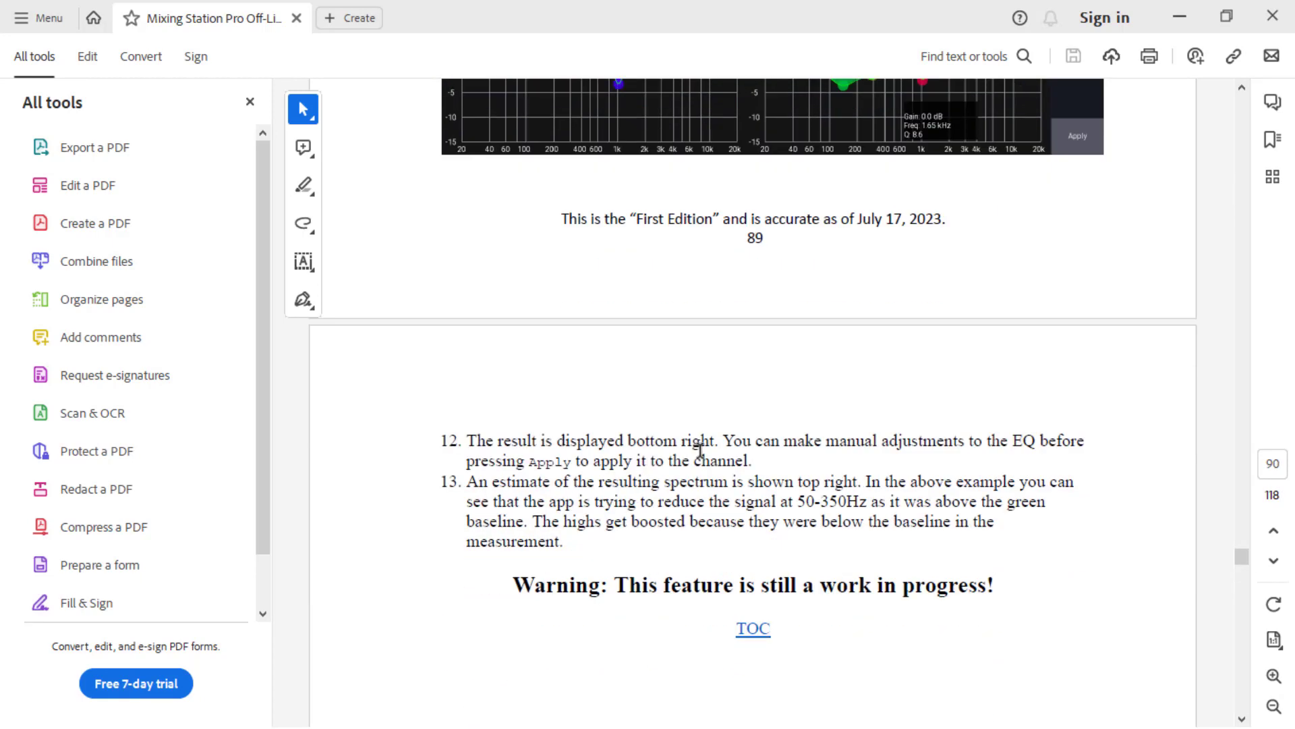
scroll(698, 450, down, 2)
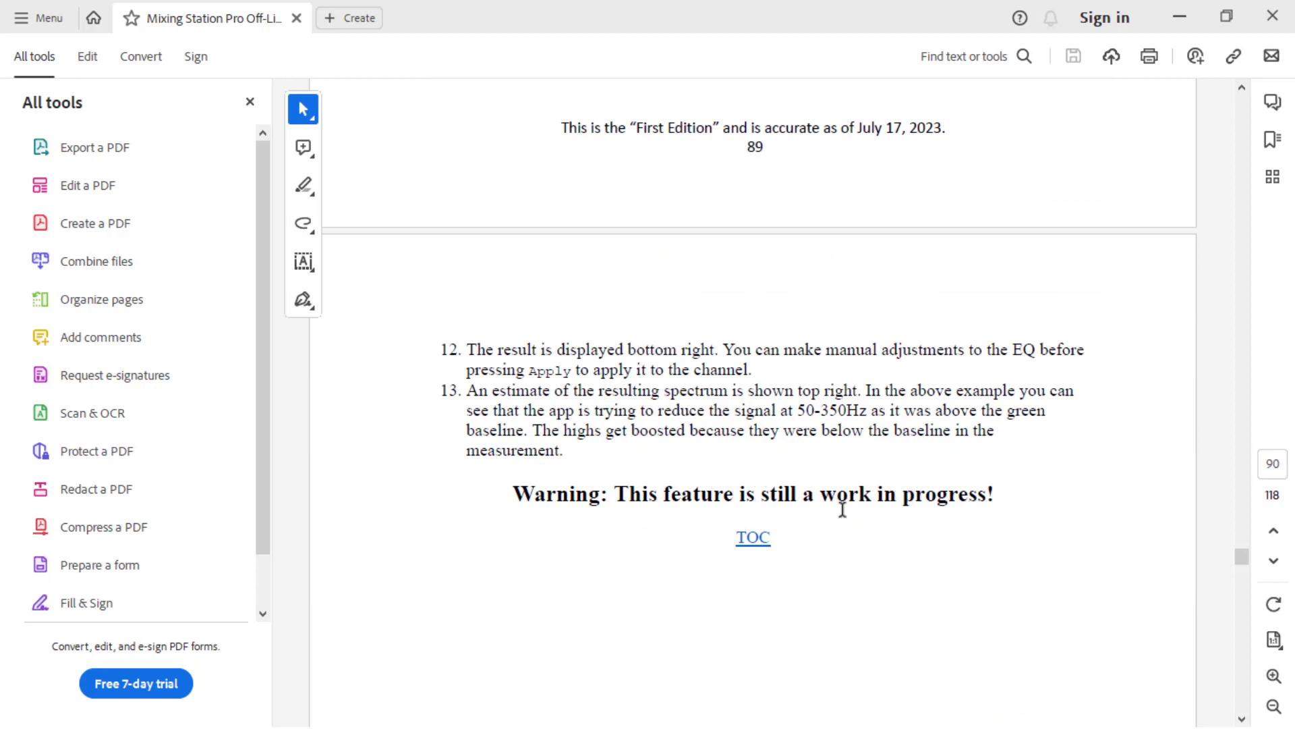
click(749, 539)
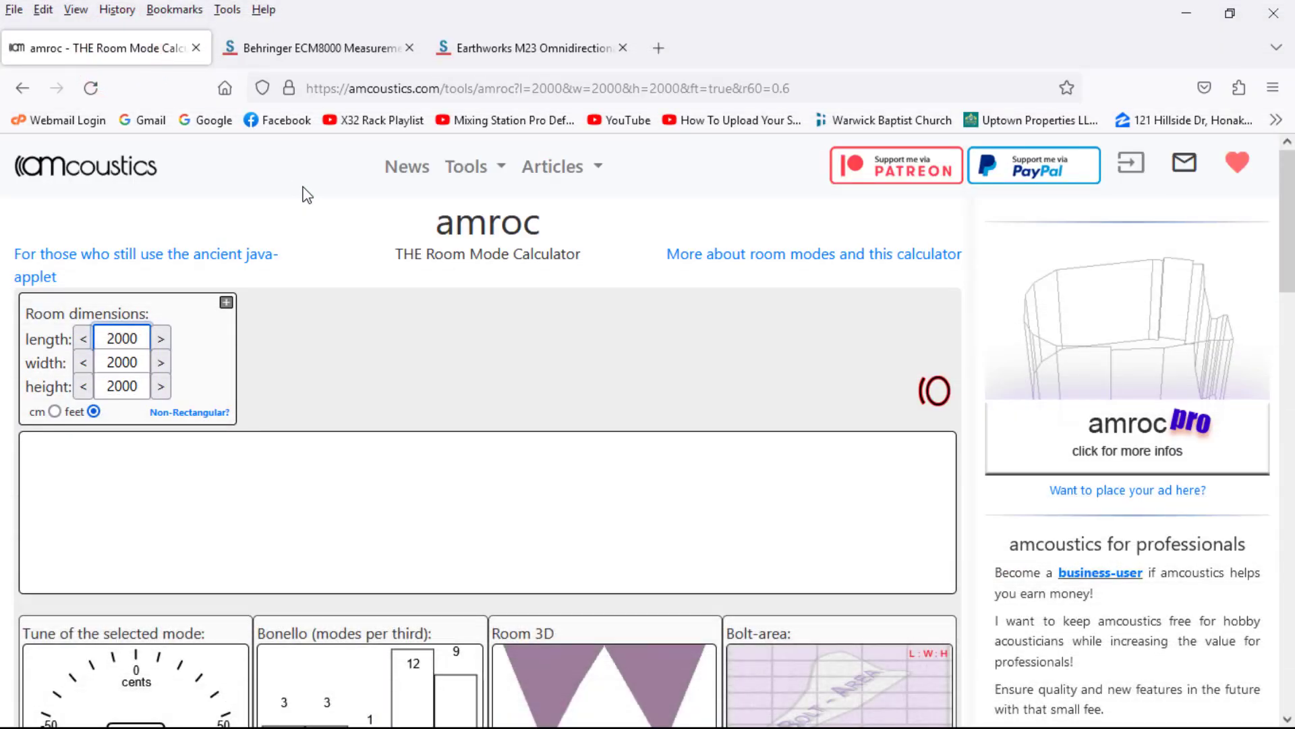
In the amroc room mode calculator, set the room dimensions to 40 ft long, 30 ft wide and 8 ft high.
double_click(105, 337)
text(40)
double_click(107, 360)
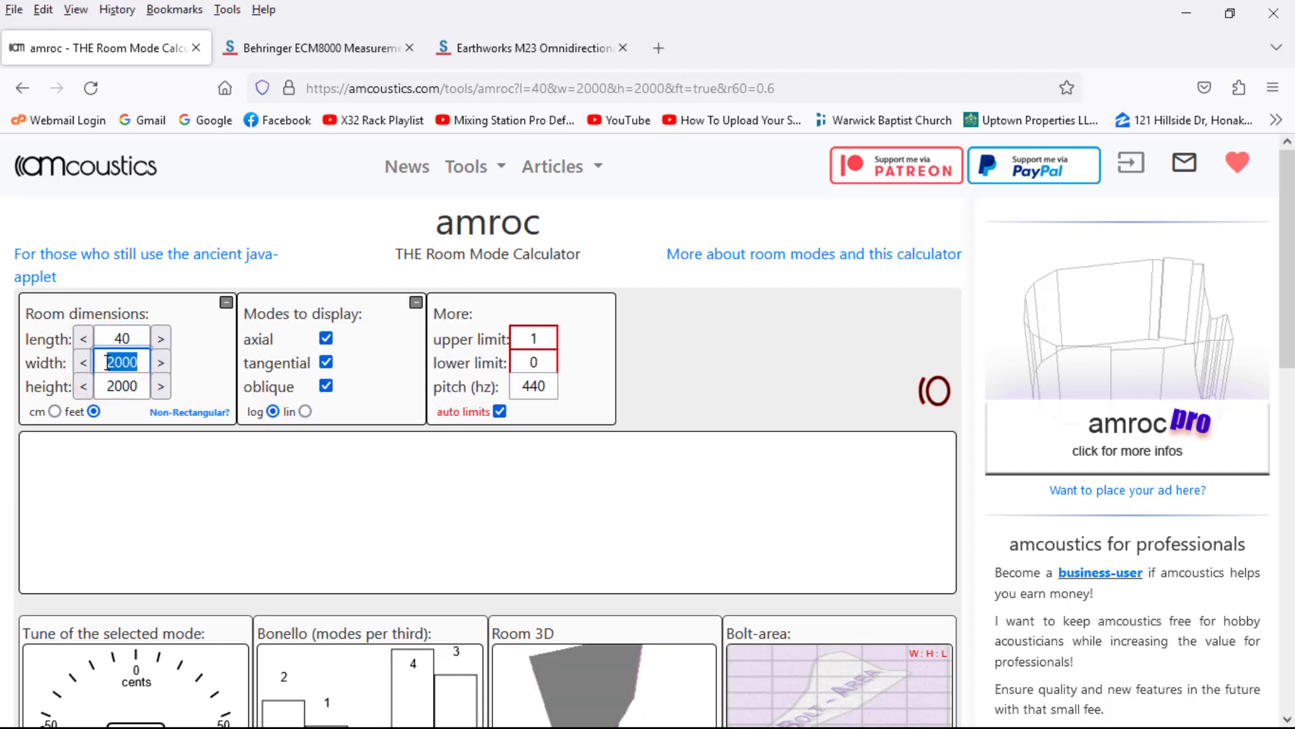
text(30)
click(111, 381)
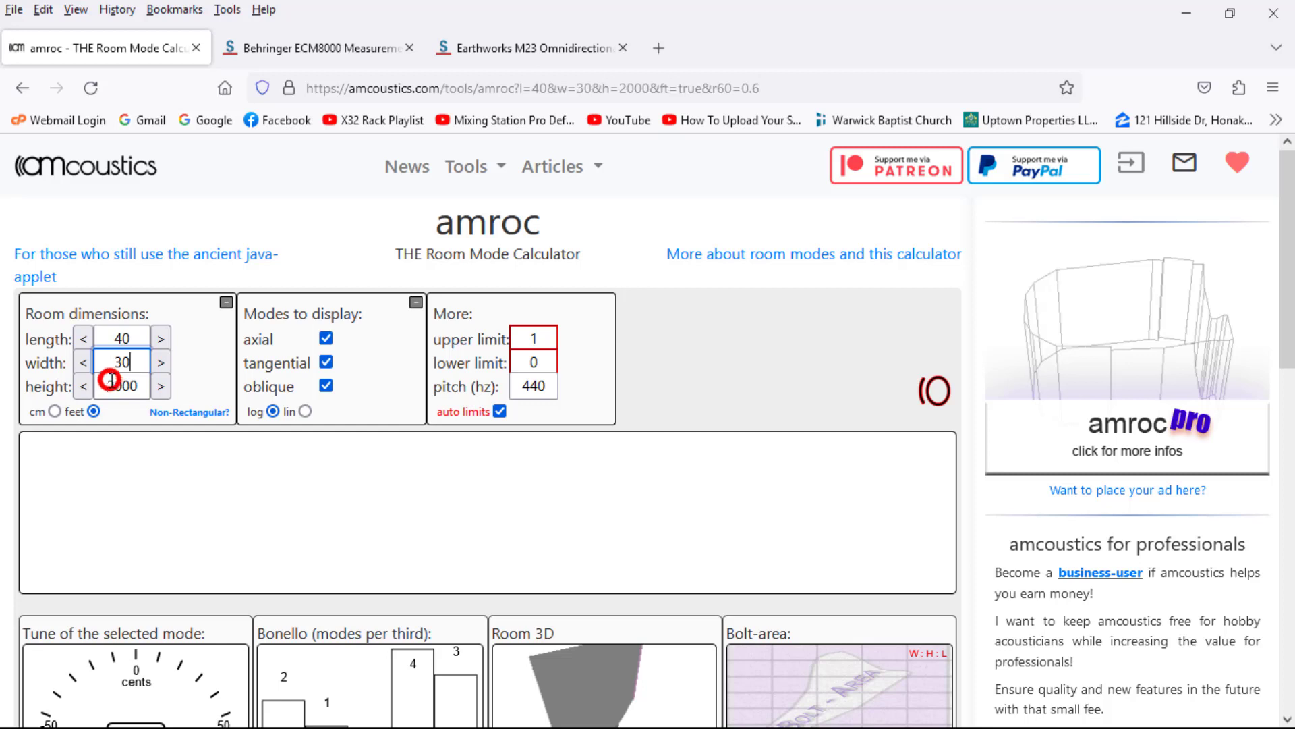
double_click(111, 382)
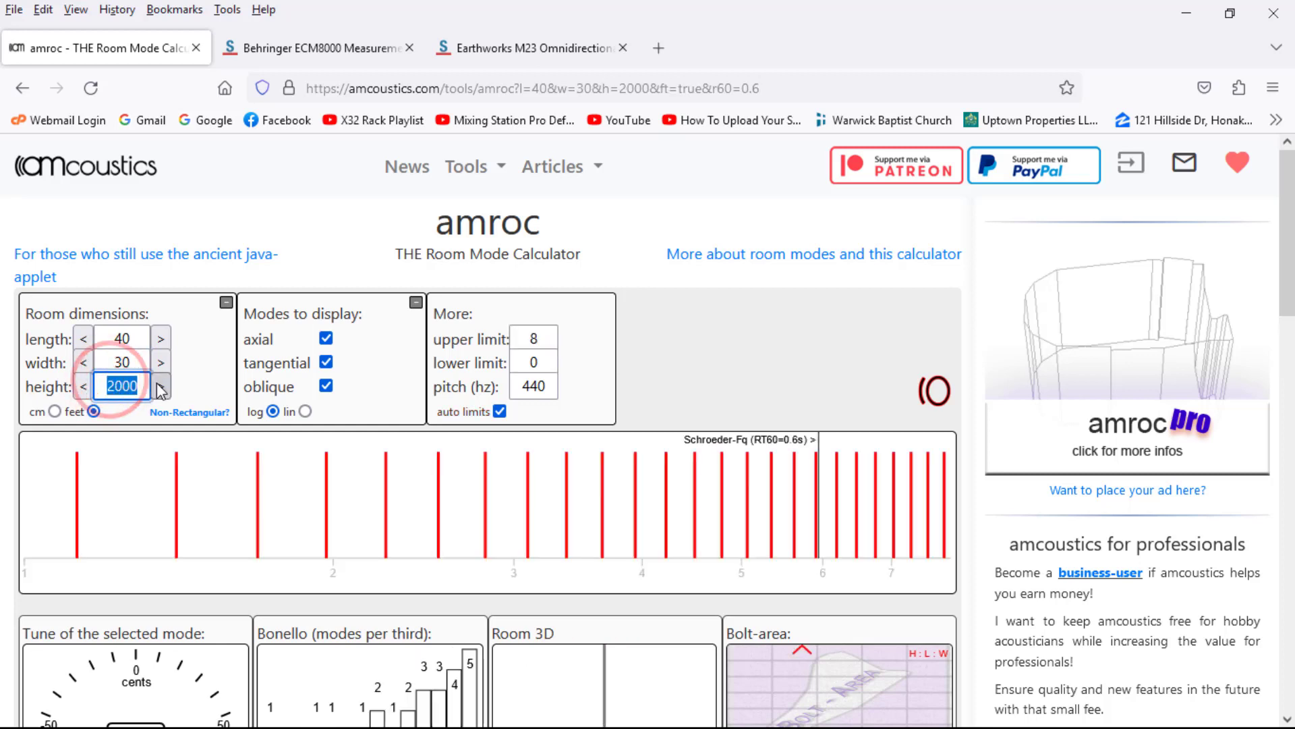
text(8)
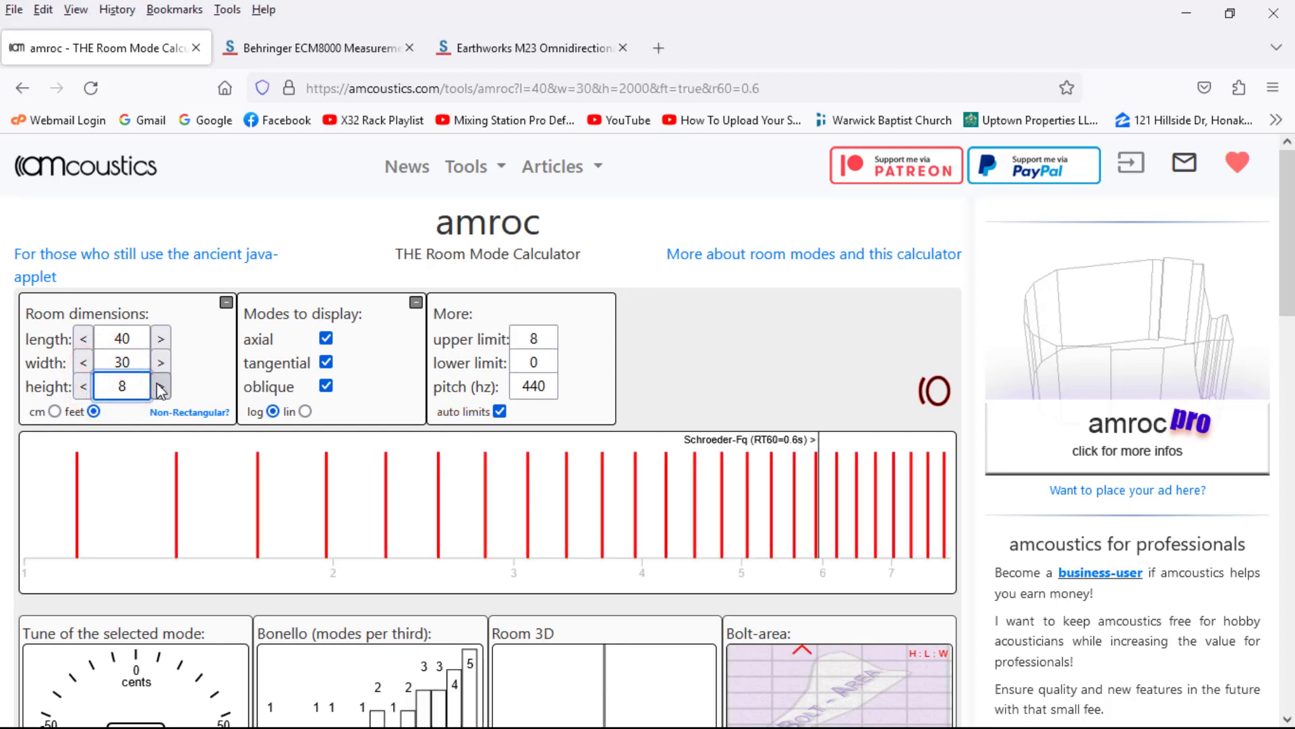
click(208, 392)
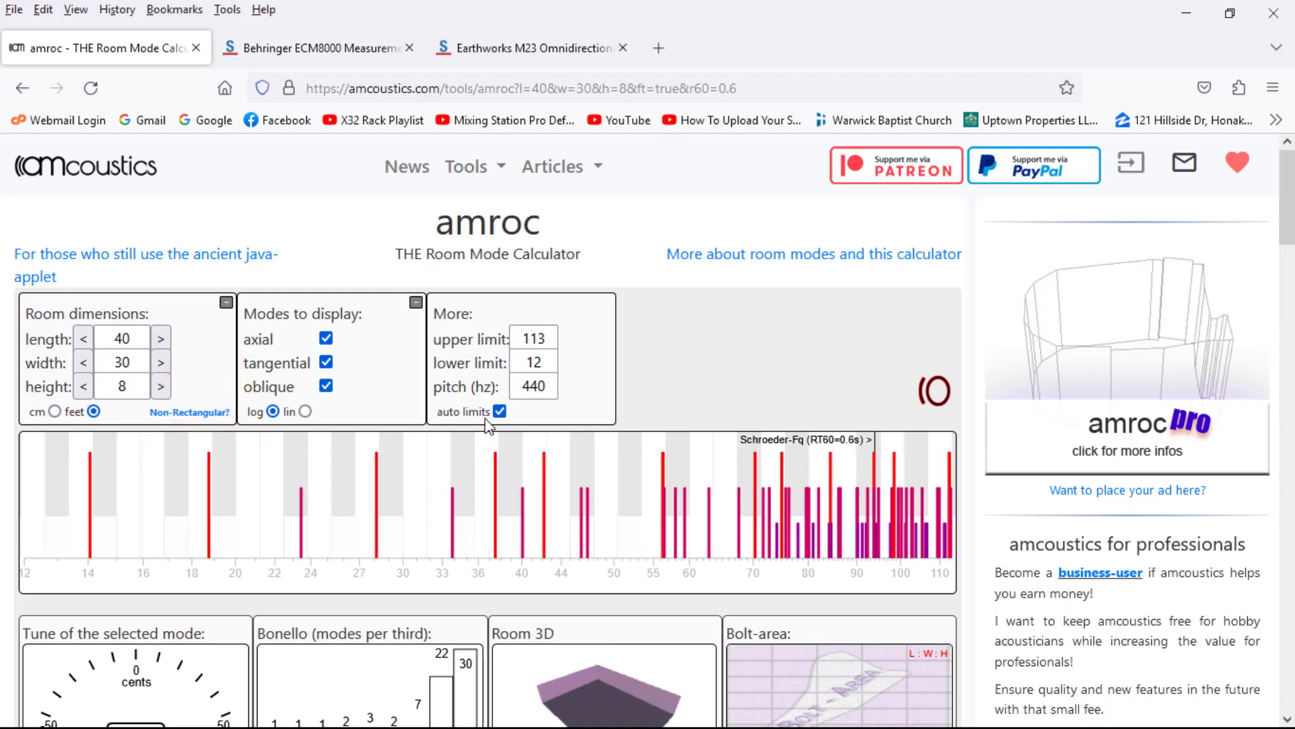
Examine the pressure zones of individual room modes, such as 0-5-0, in the 3D room display.
scroll(787, 381, down, 5)
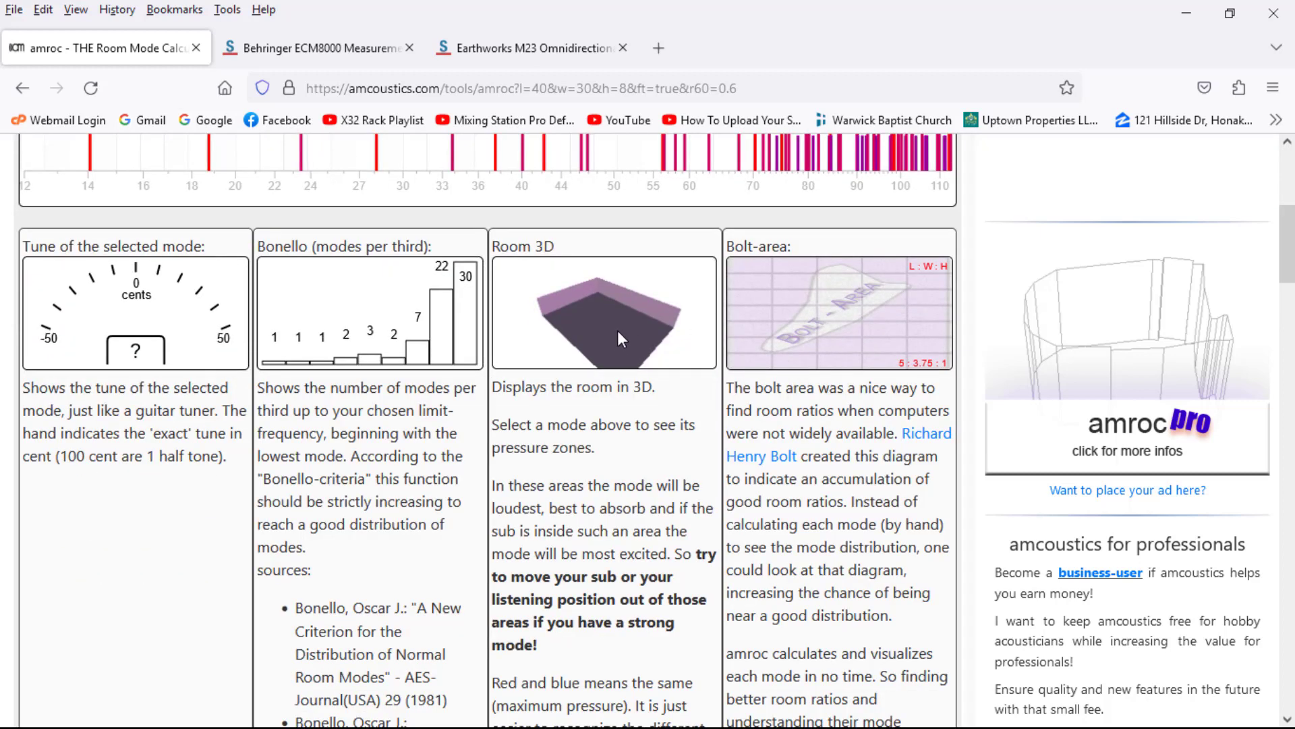
click(856, 172)
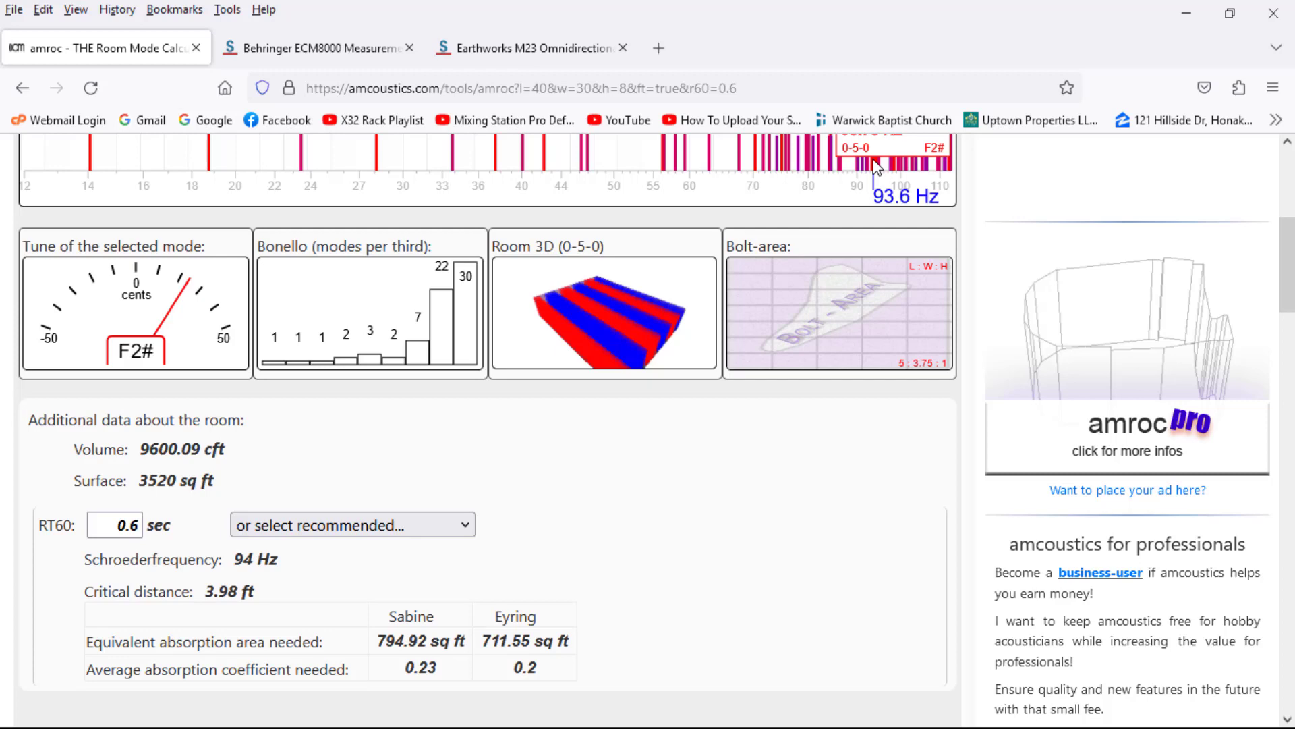
mouse_move(597, 313)
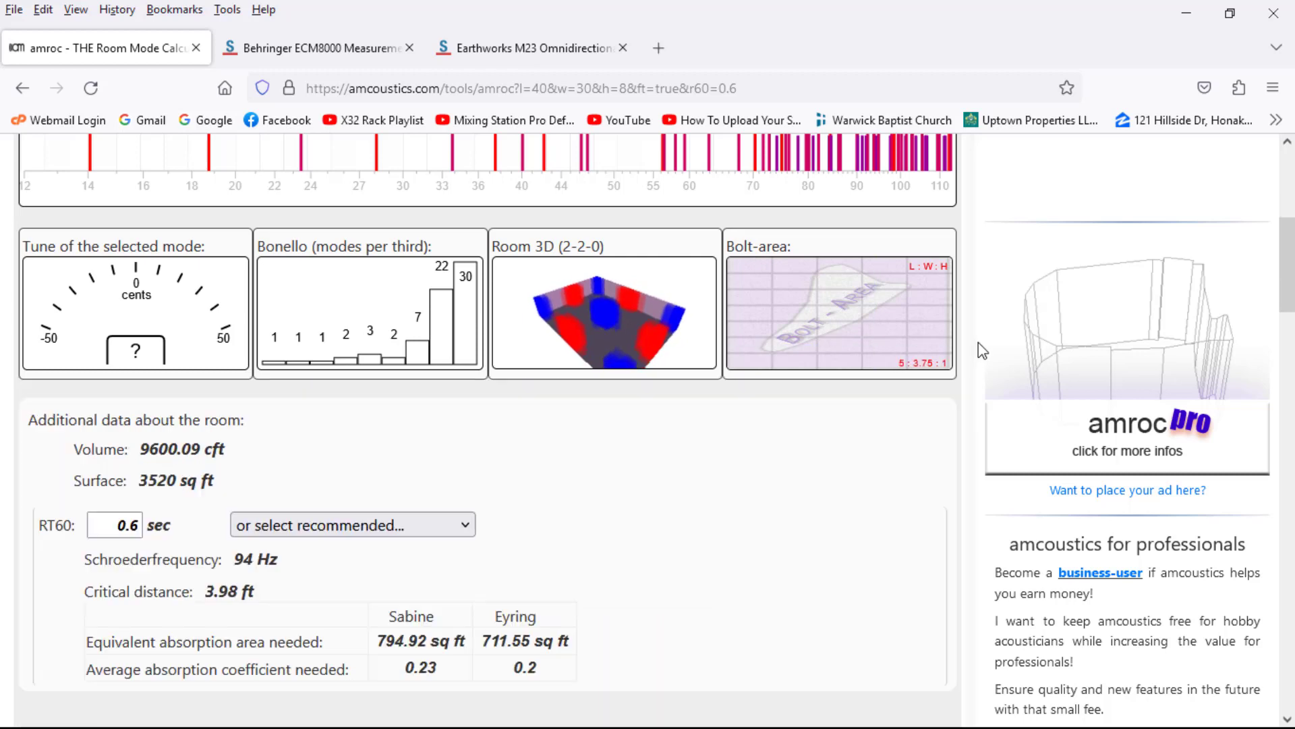
Set the room's length, width and height to 2000 ft each.
scroll(978, 342, up, 5)
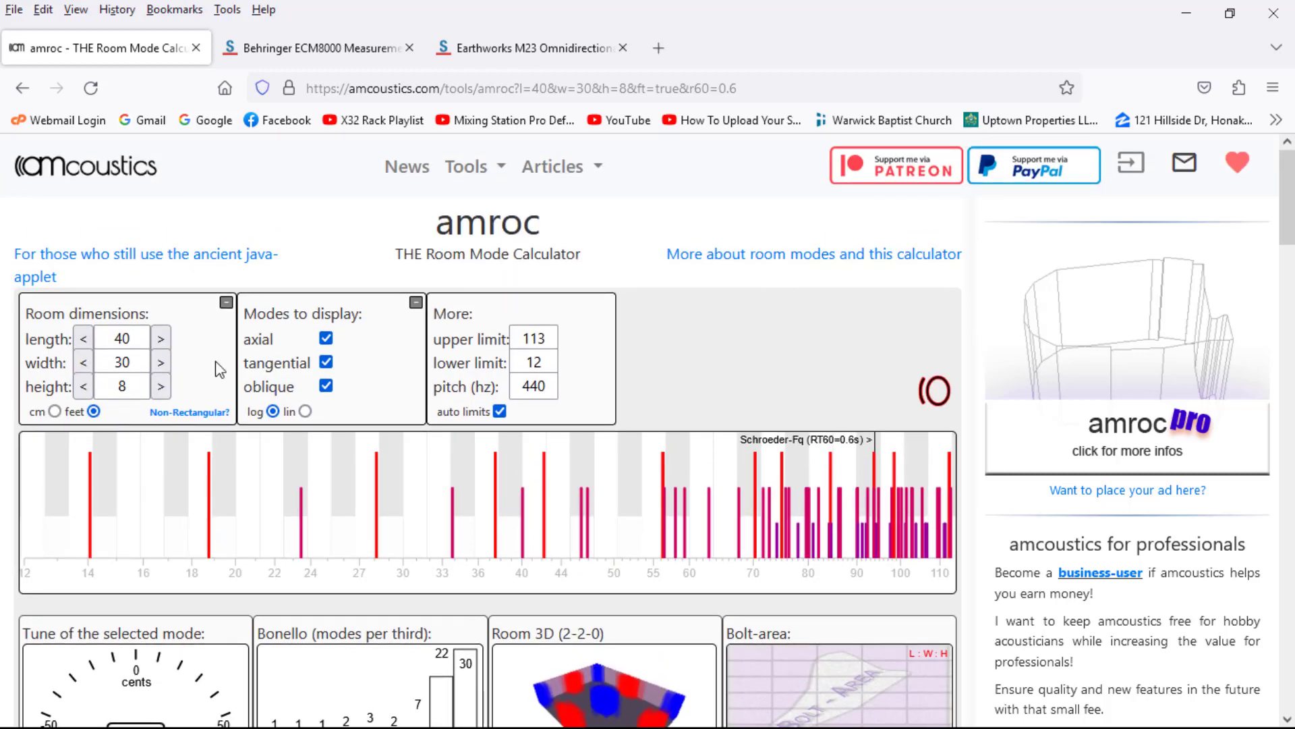
click(108, 334)
drag(145, 332, 148, 332)
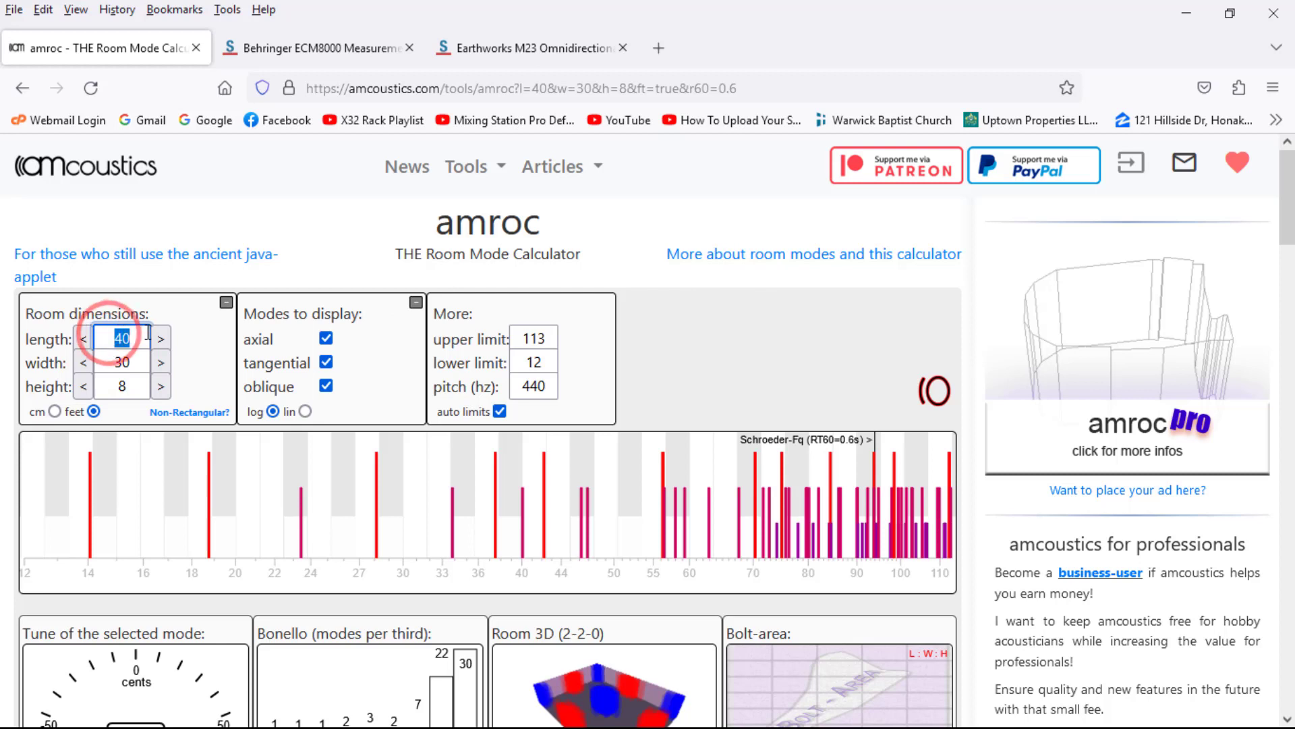
text(2000)
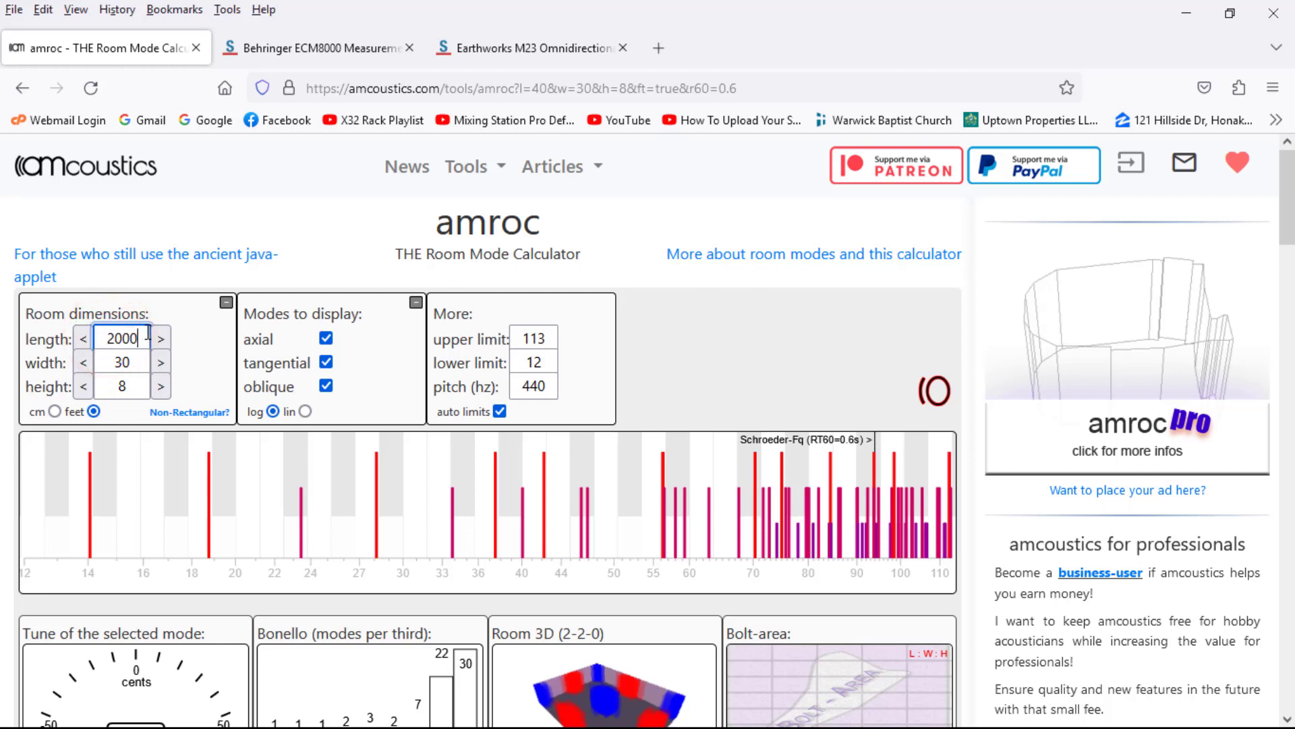
drag(112, 356, 144, 360)
text(2000)
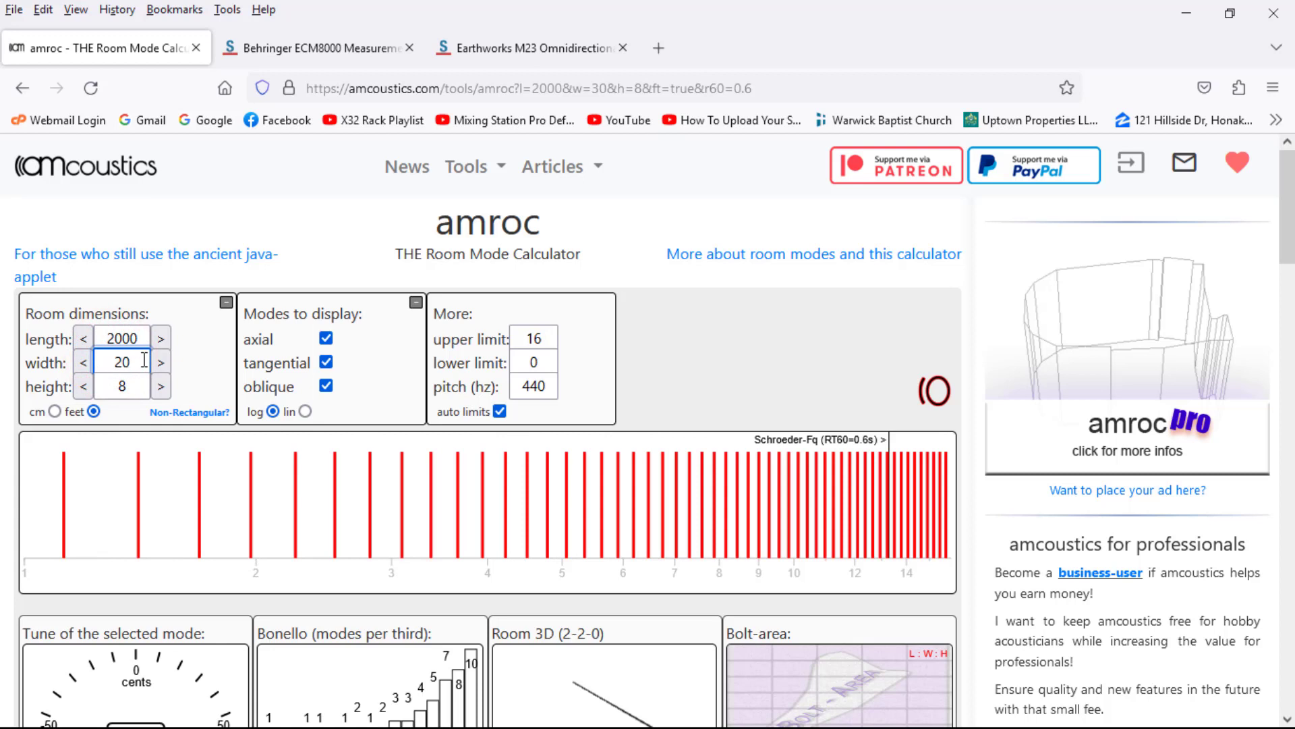
click(121, 386)
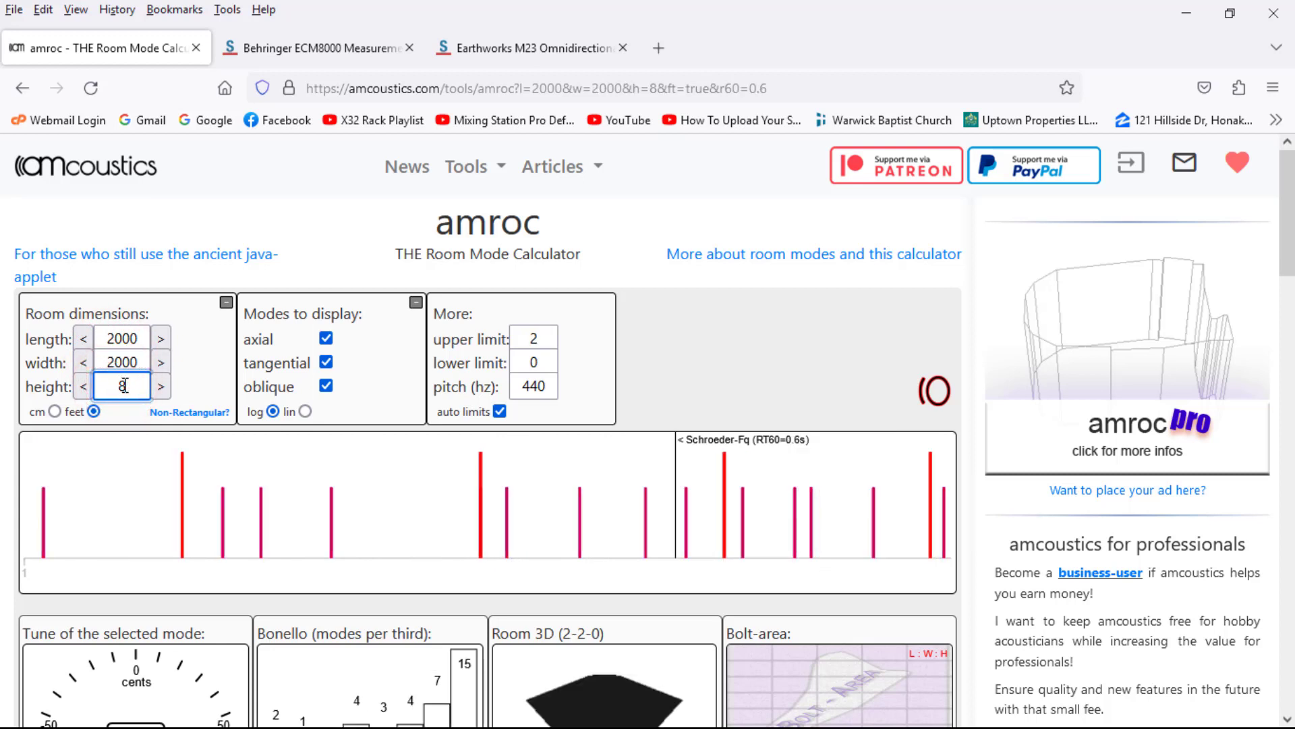
key(BackSpace)
text(2000)
click(203, 384)
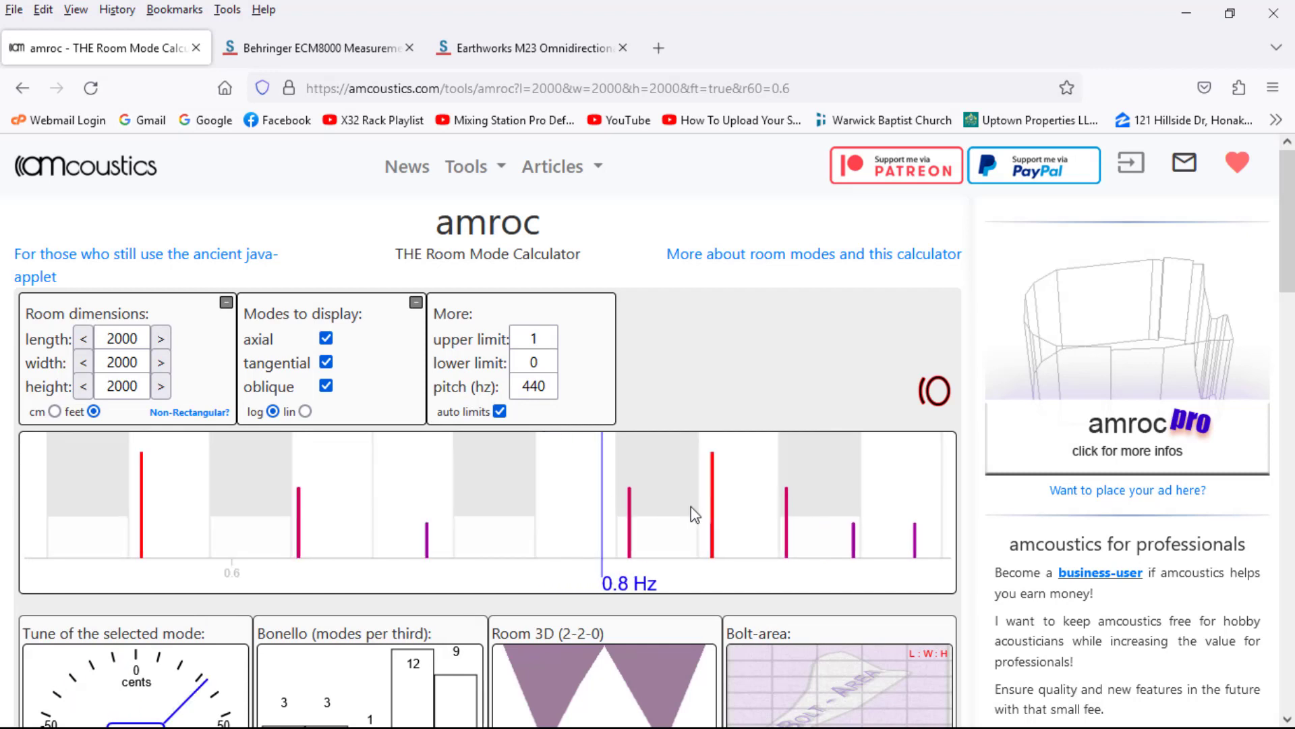
Inspect the pressure zones of the 0-0-3 mode and tilt the 3D room model.
mouse_move(723, 522)
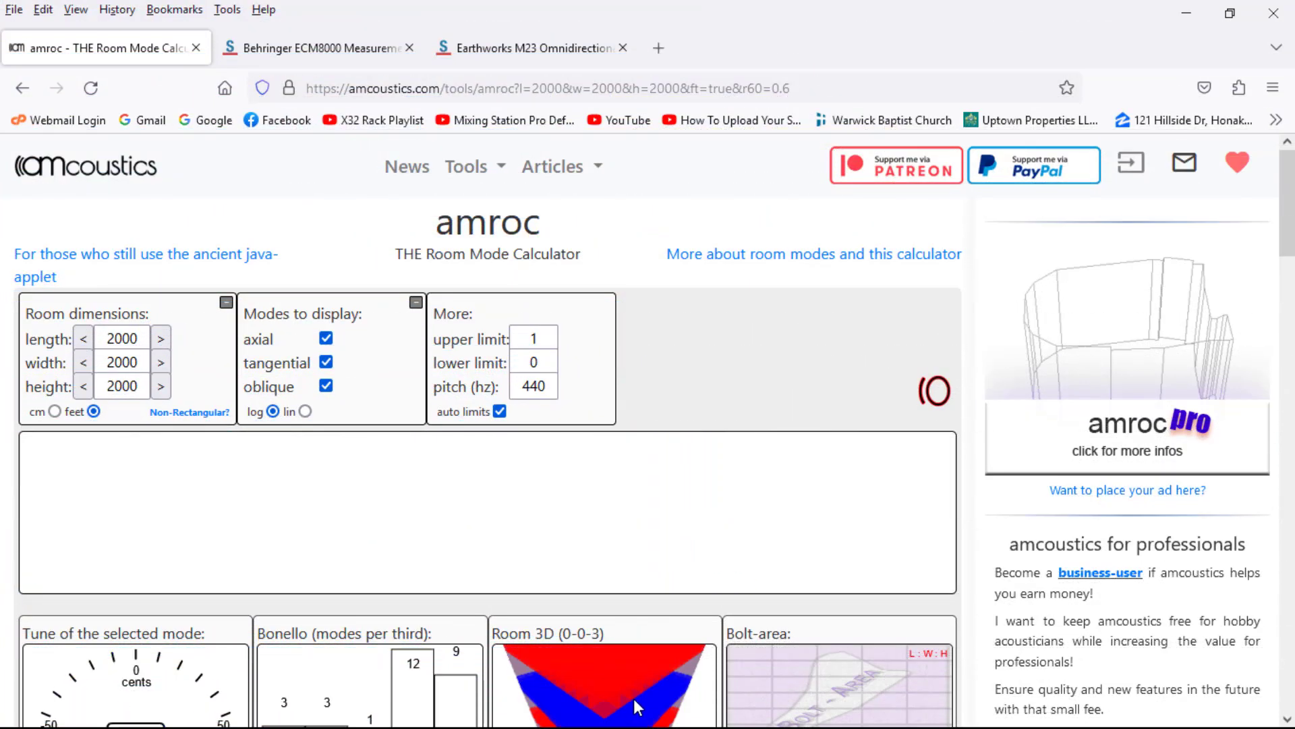
drag(635, 700, 635, 660)
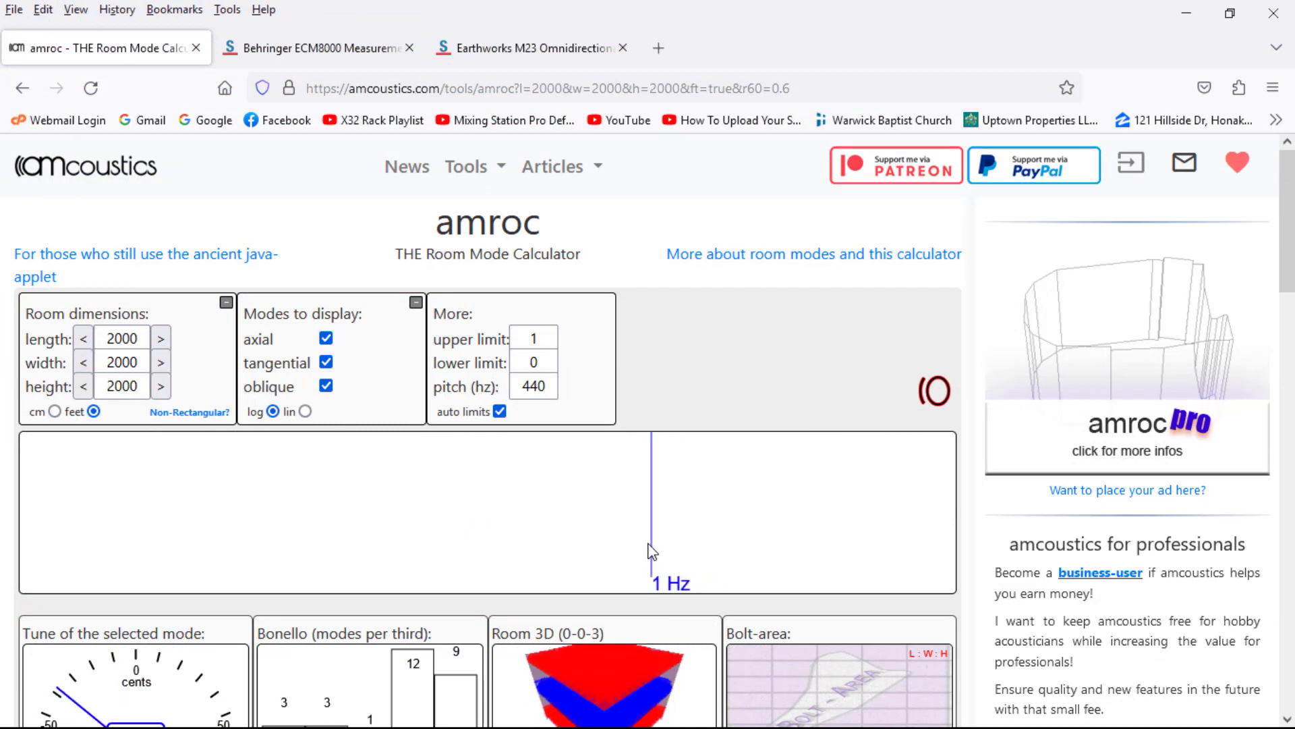
View the Sweetwater product pages for the Behringer ECM8000 and Earthworks M23 measurement microphones.
click(310, 48)
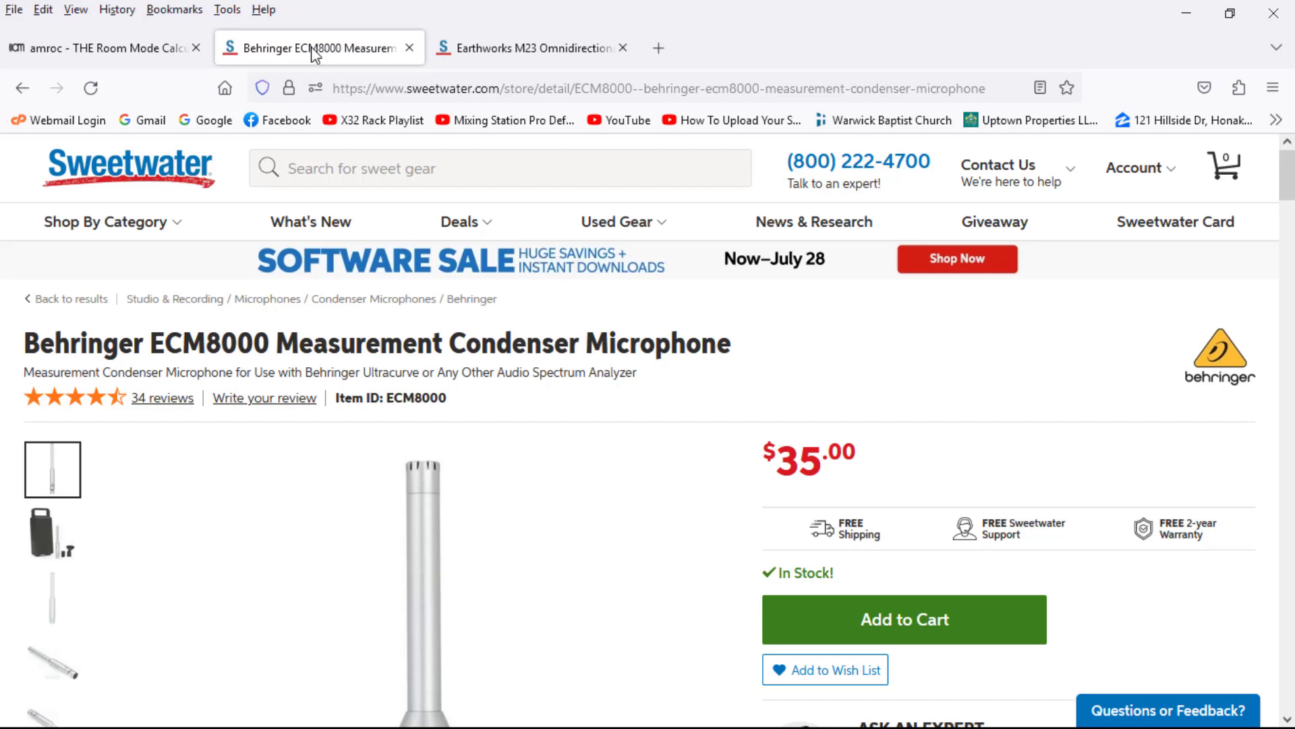
click(530, 48)
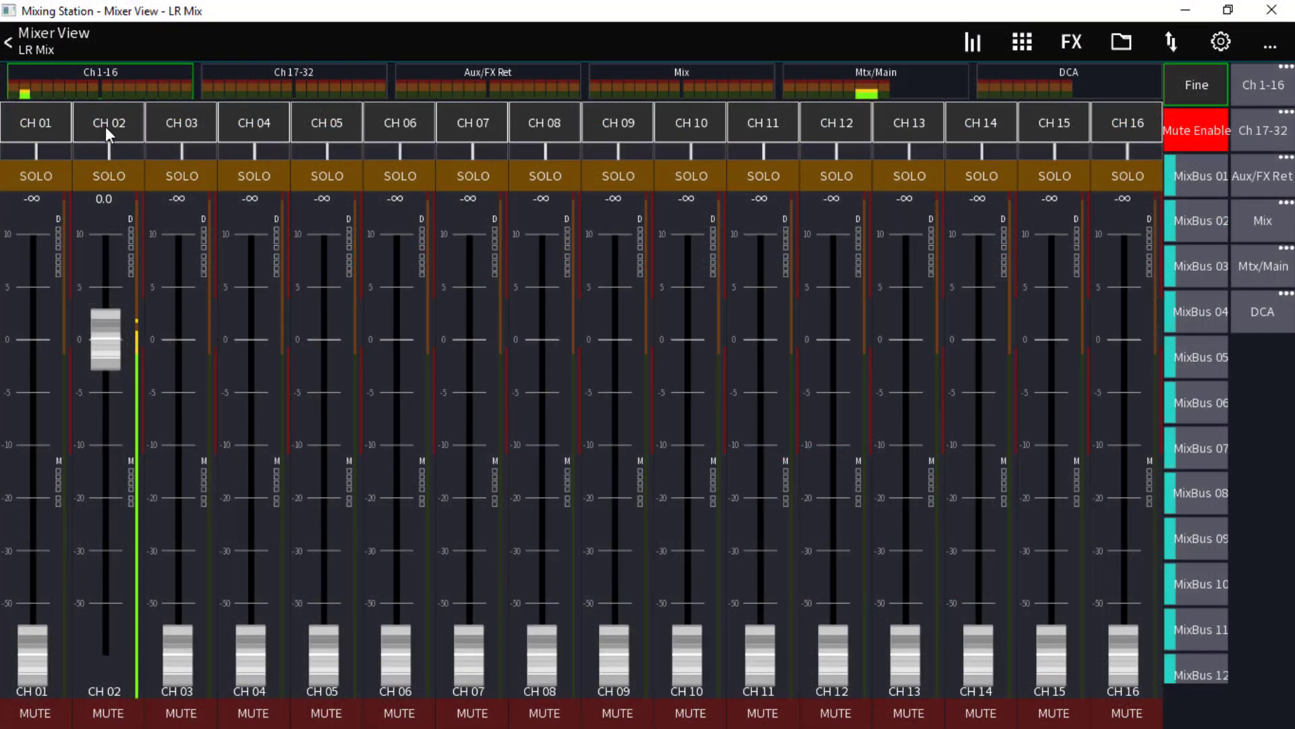
In Mixing Station, review channel 02's gain and EQ in its overview, switching the EQ on and back off, and return to the mixer.
click(104, 125)
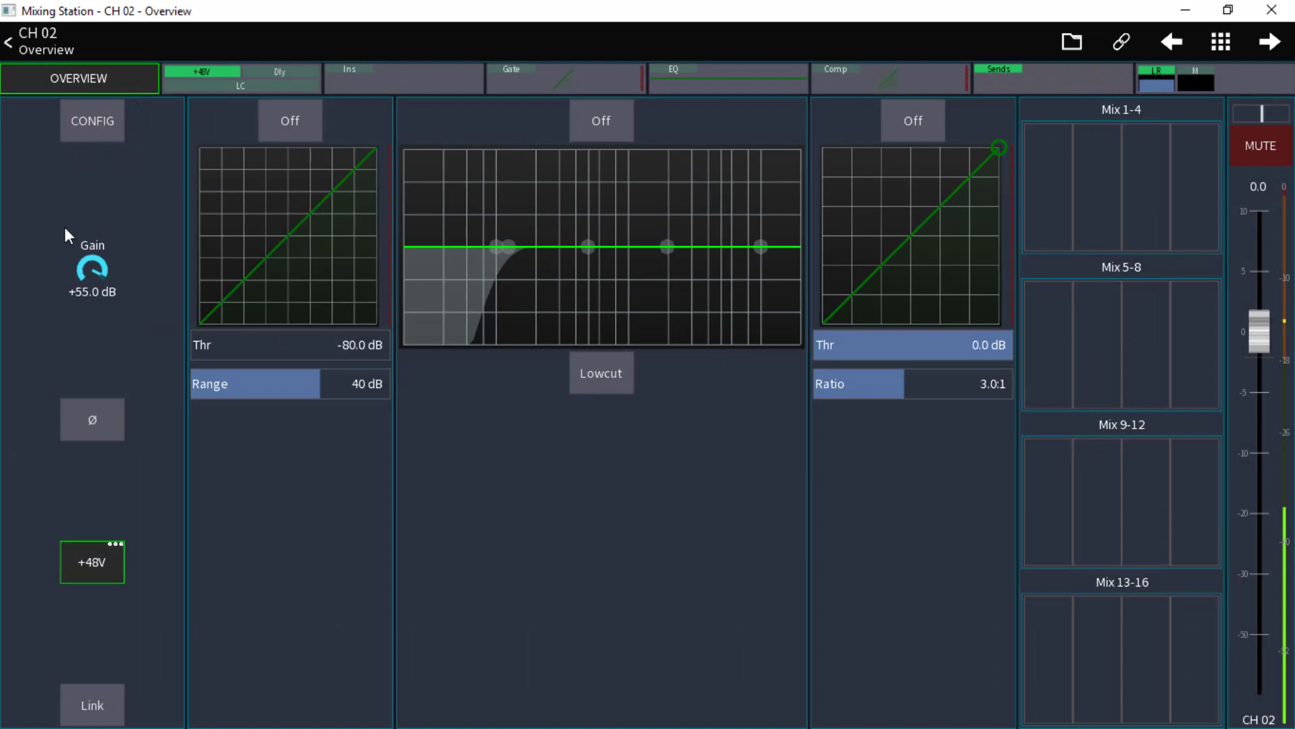
click(100, 266)
click(591, 128)
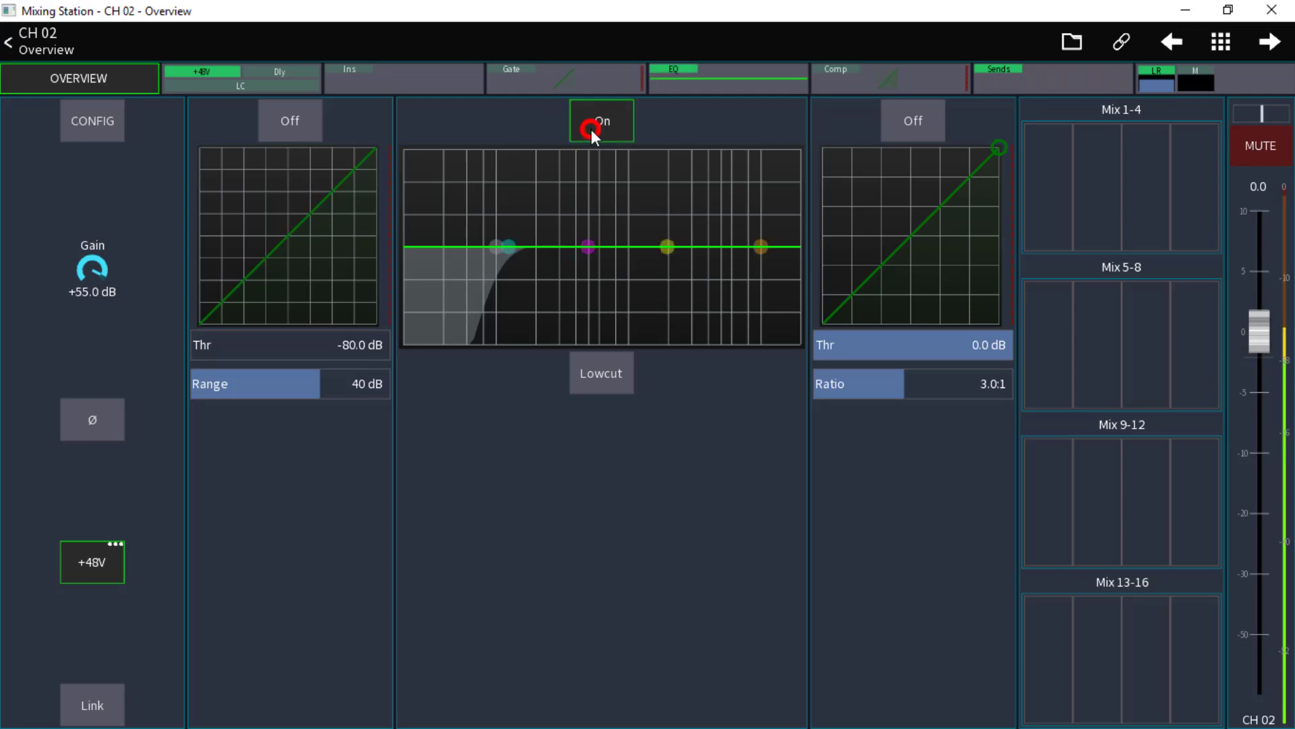
click(592, 127)
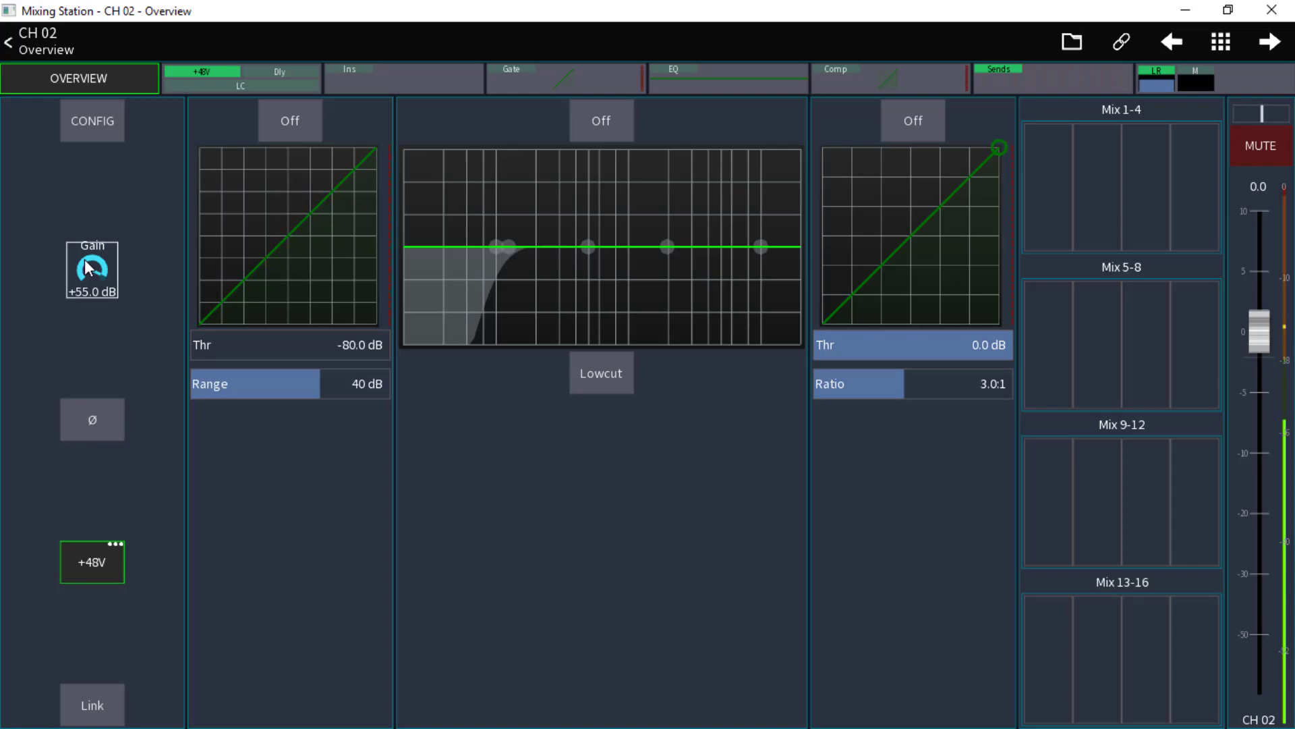
click(31, 46)
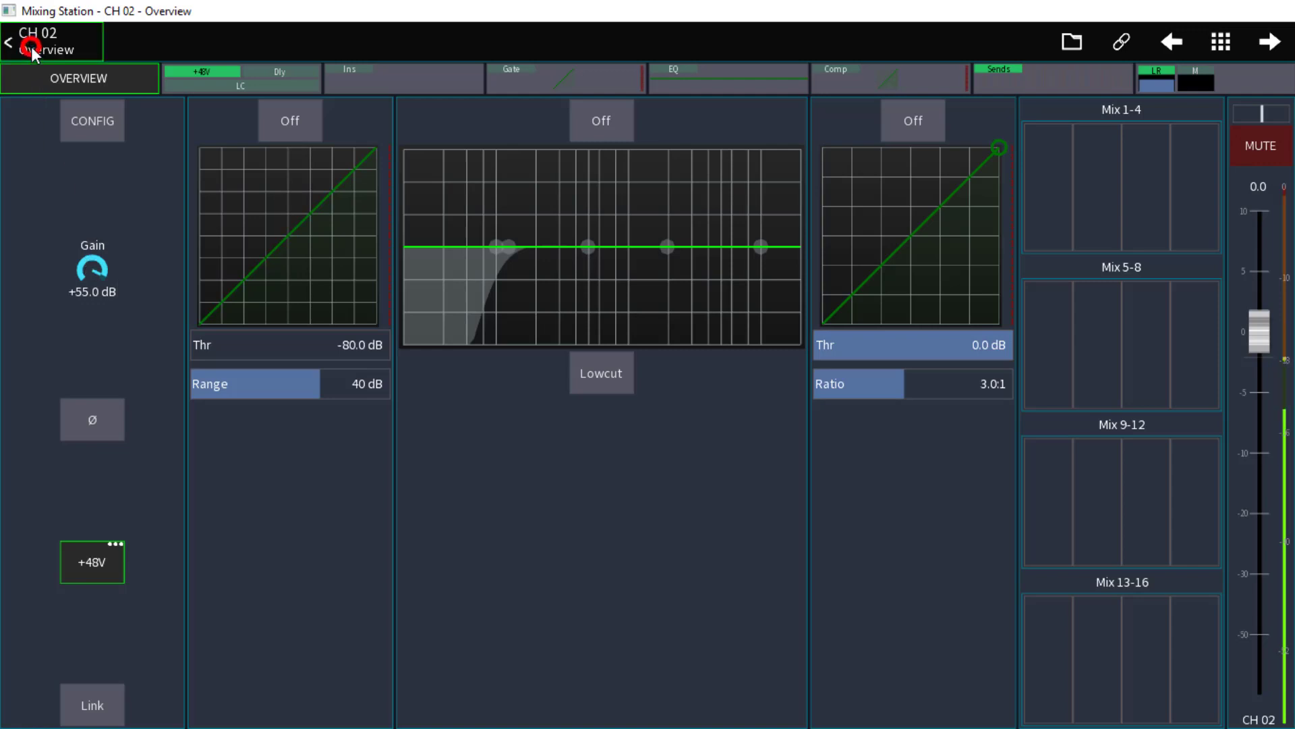
Open the signal generator in the console setup, view its LR destinations and choose Pink Noise as the SigGen 1 waveform.
click(1273, 46)
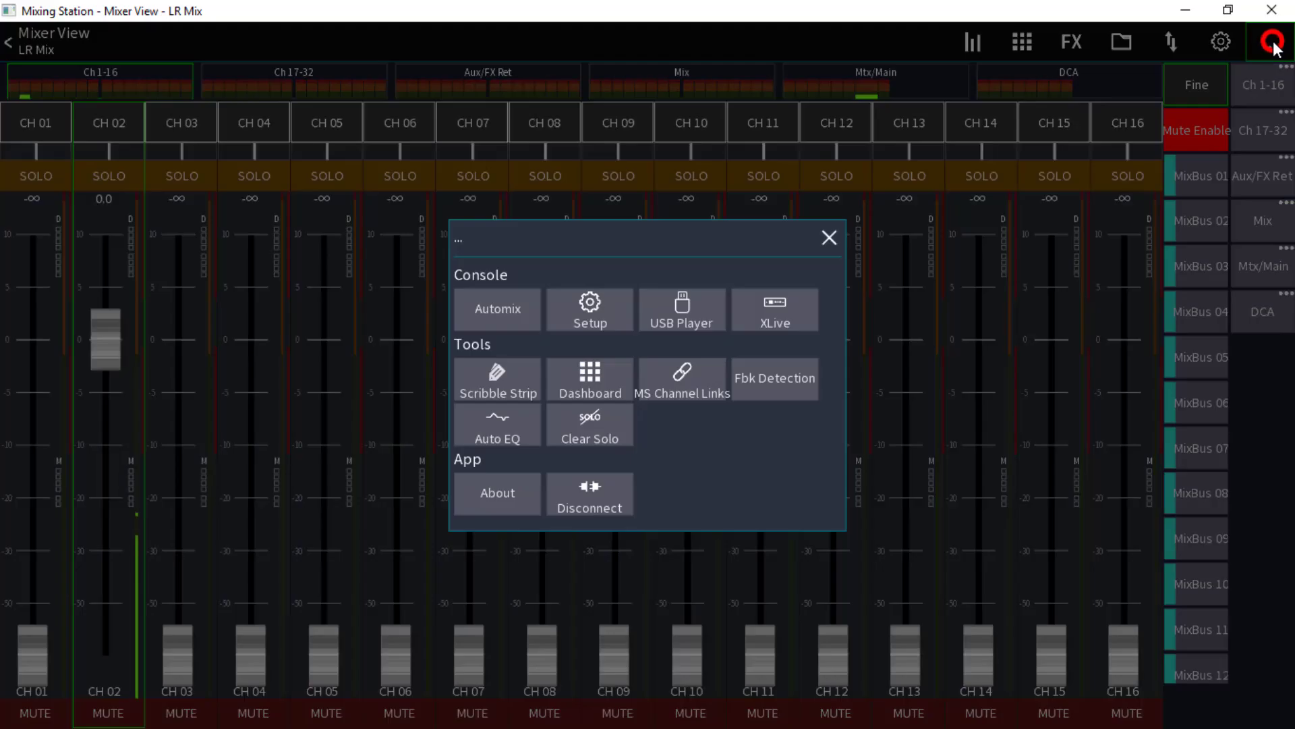
click(585, 306)
click(1180, 80)
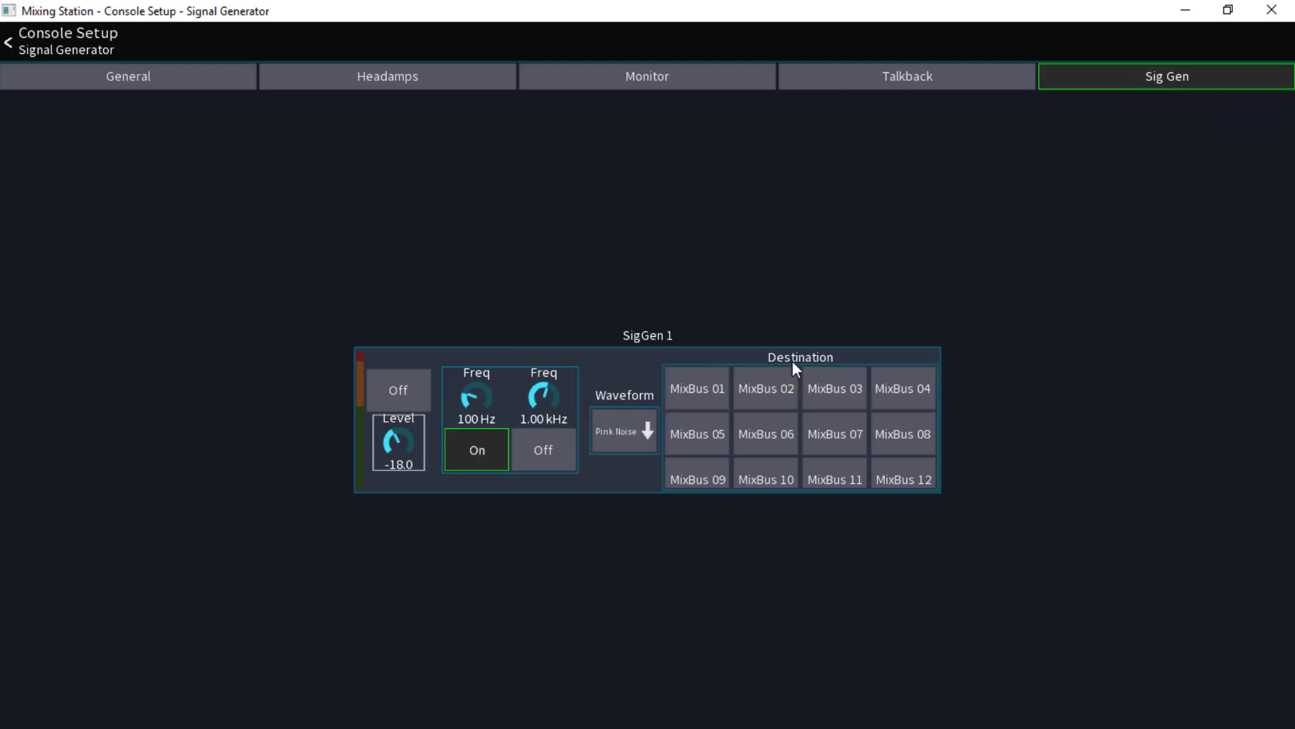
scroll(800, 442, down, 4)
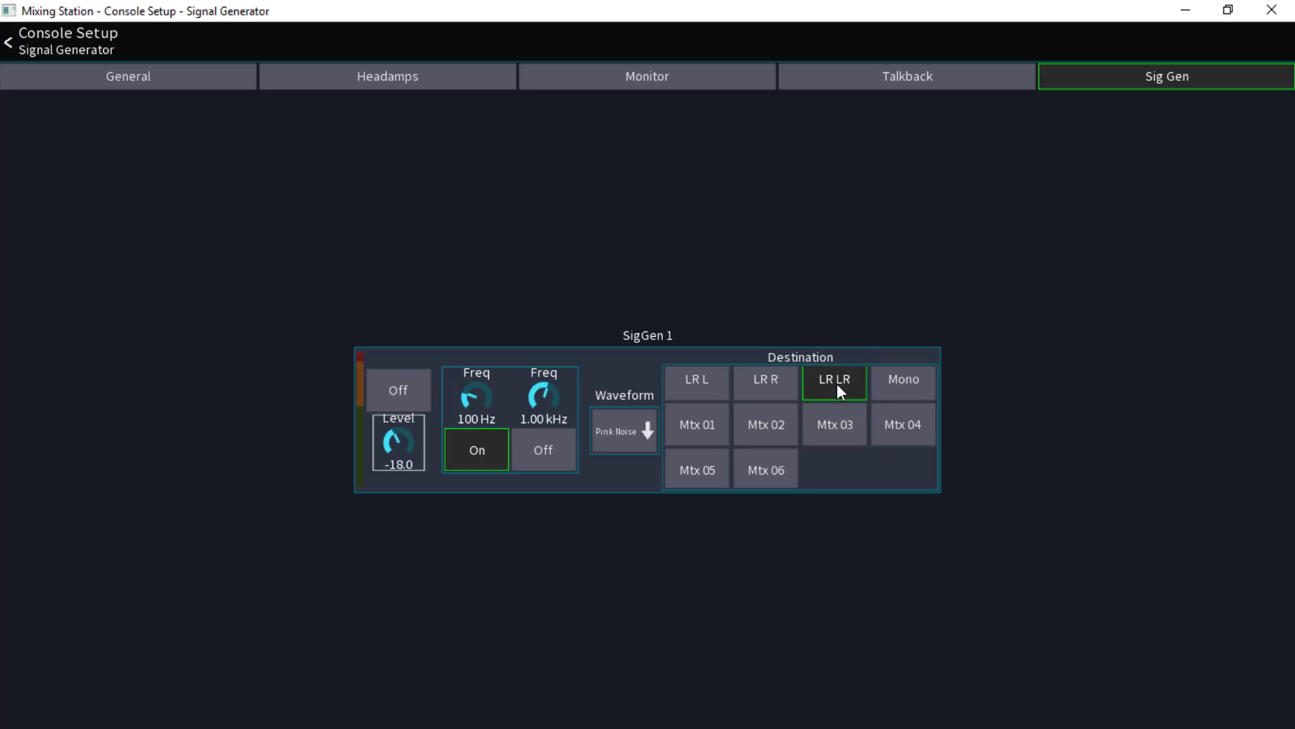
click(622, 436)
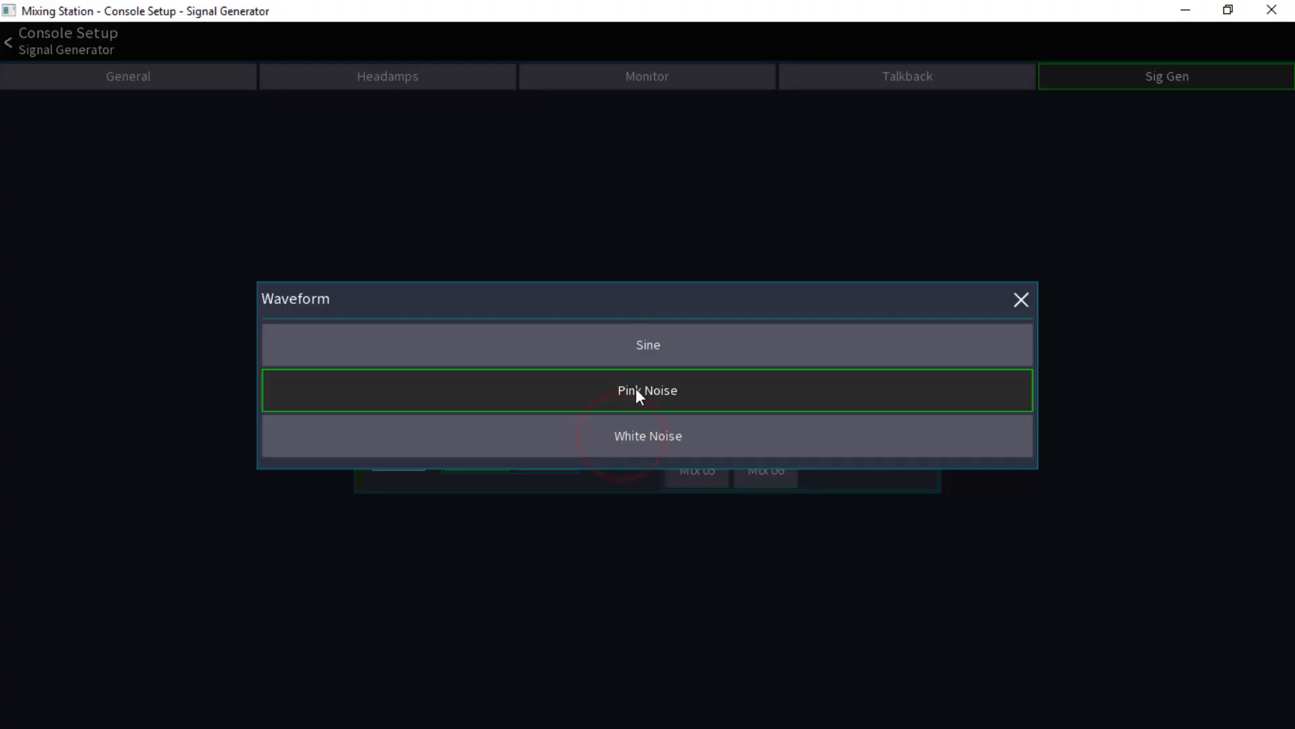
click(636, 387)
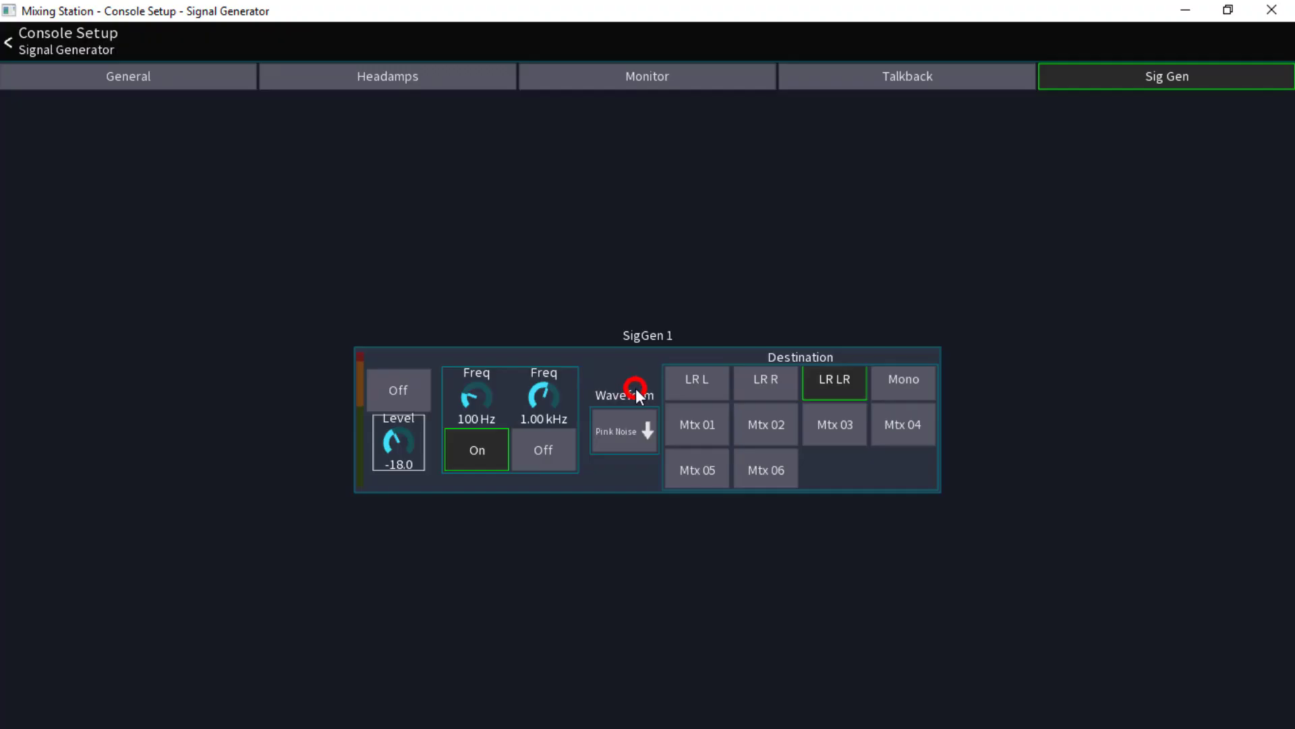
Switch on SigGen 1 and mute the LR main bus in the mixer.
click(402, 394)
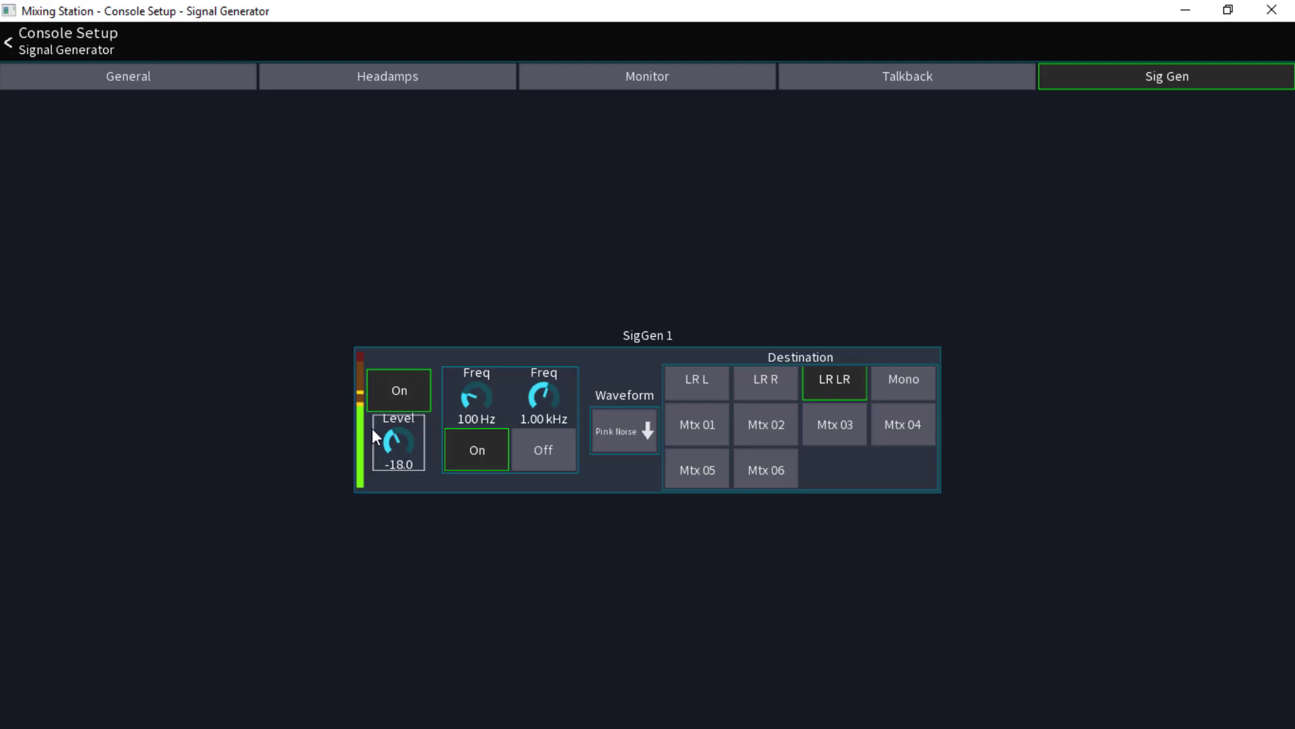
click(11, 45)
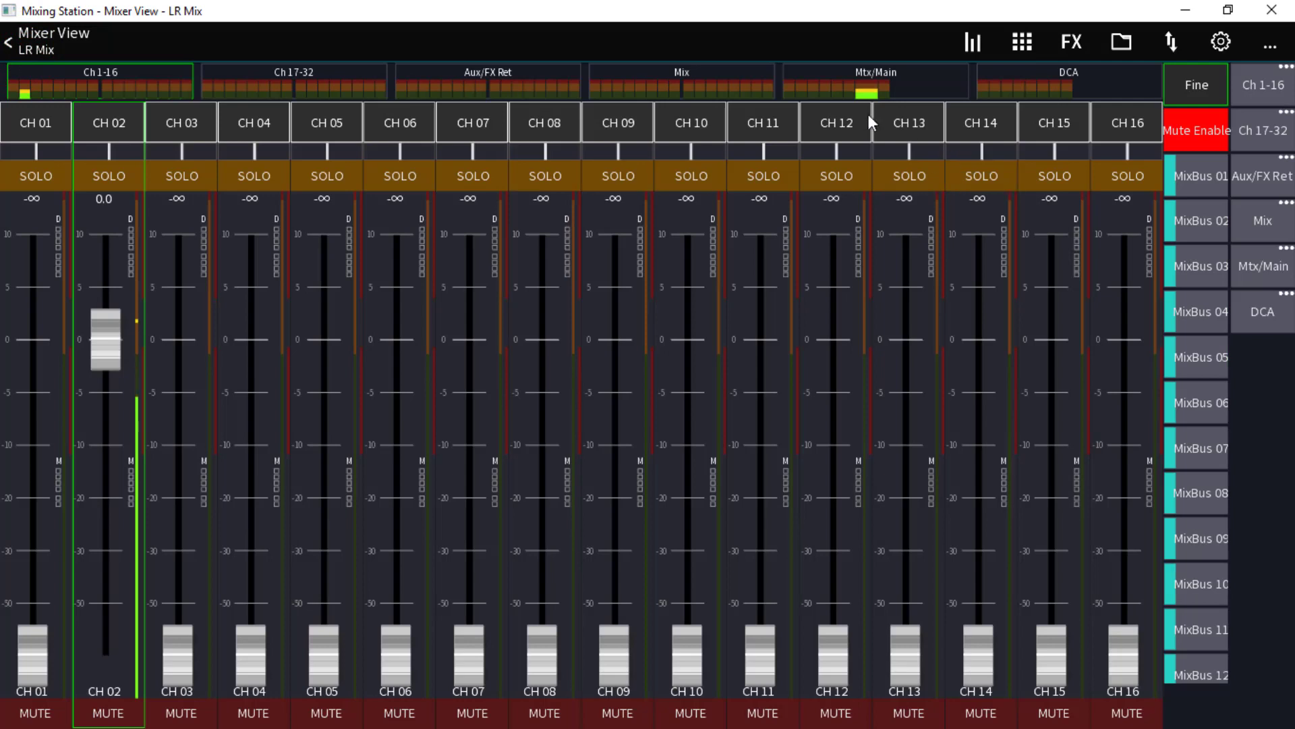
click(853, 85)
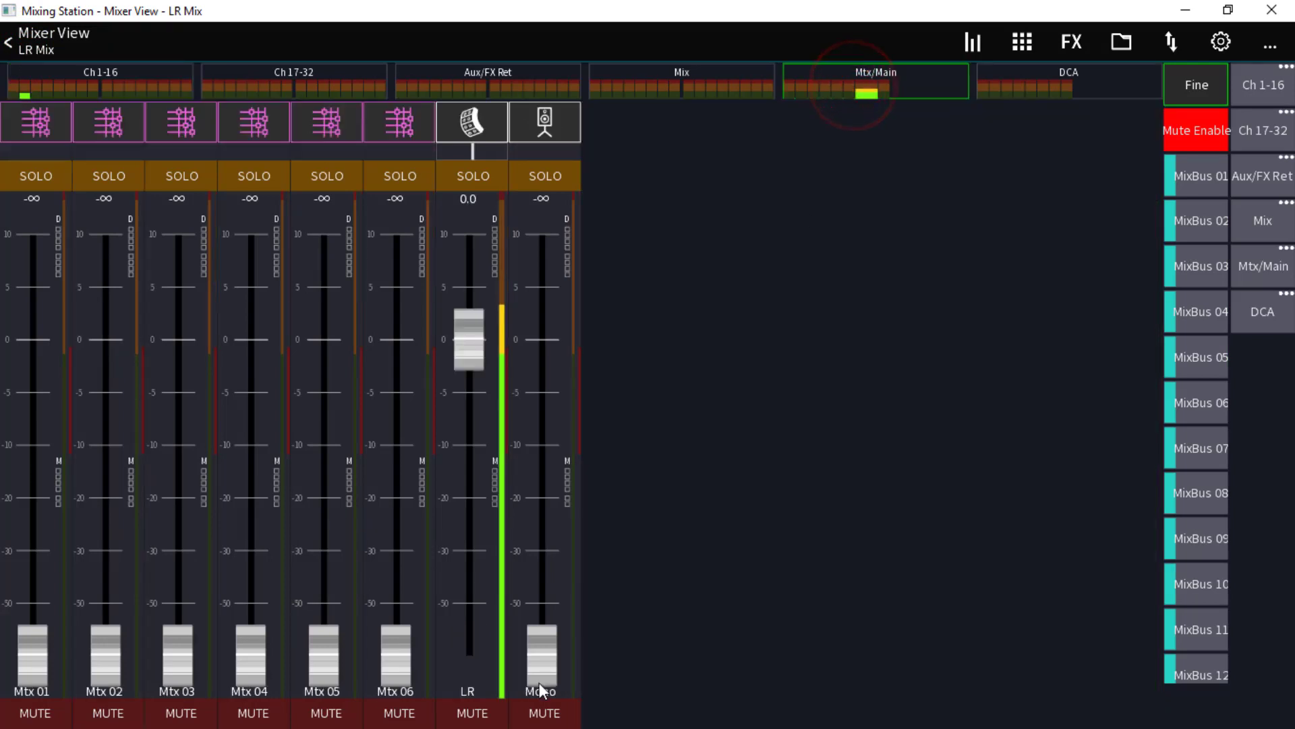
click(493, 719)
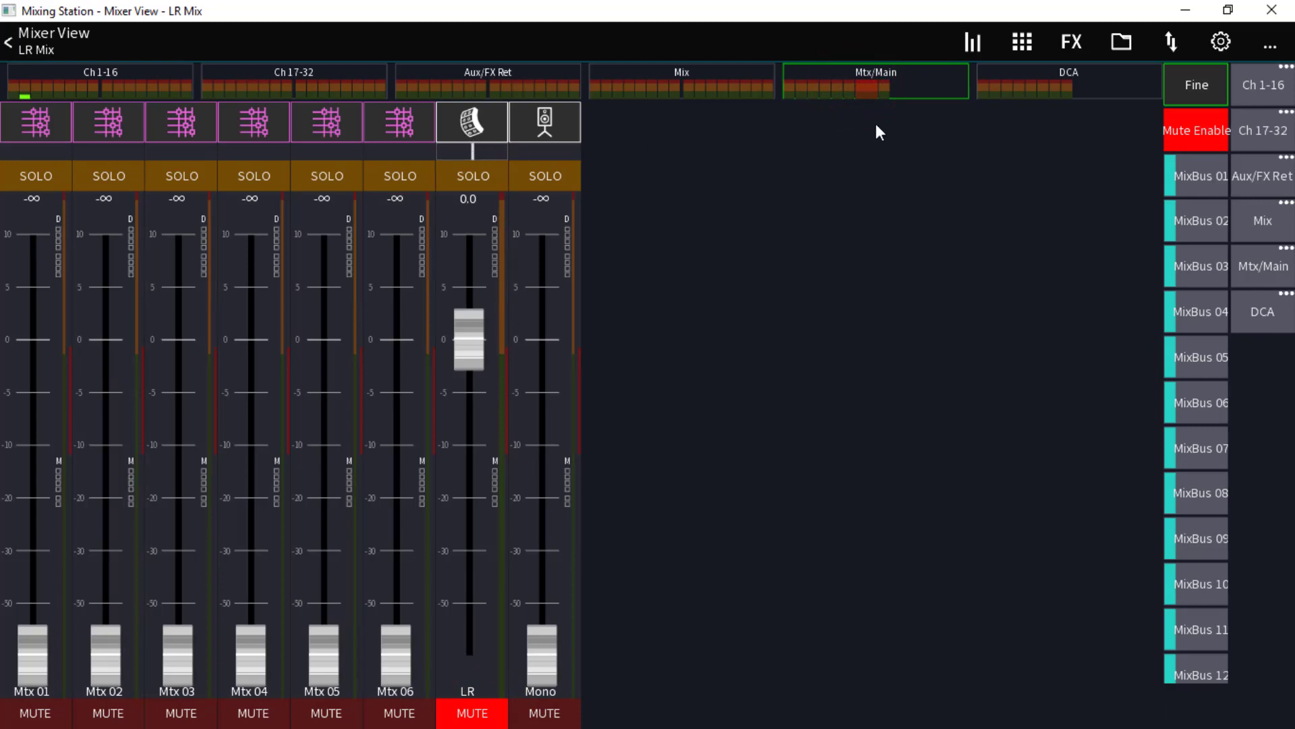
Open the Auto EQ tool and set its RTA source to CH 02.
click(1268, 52)
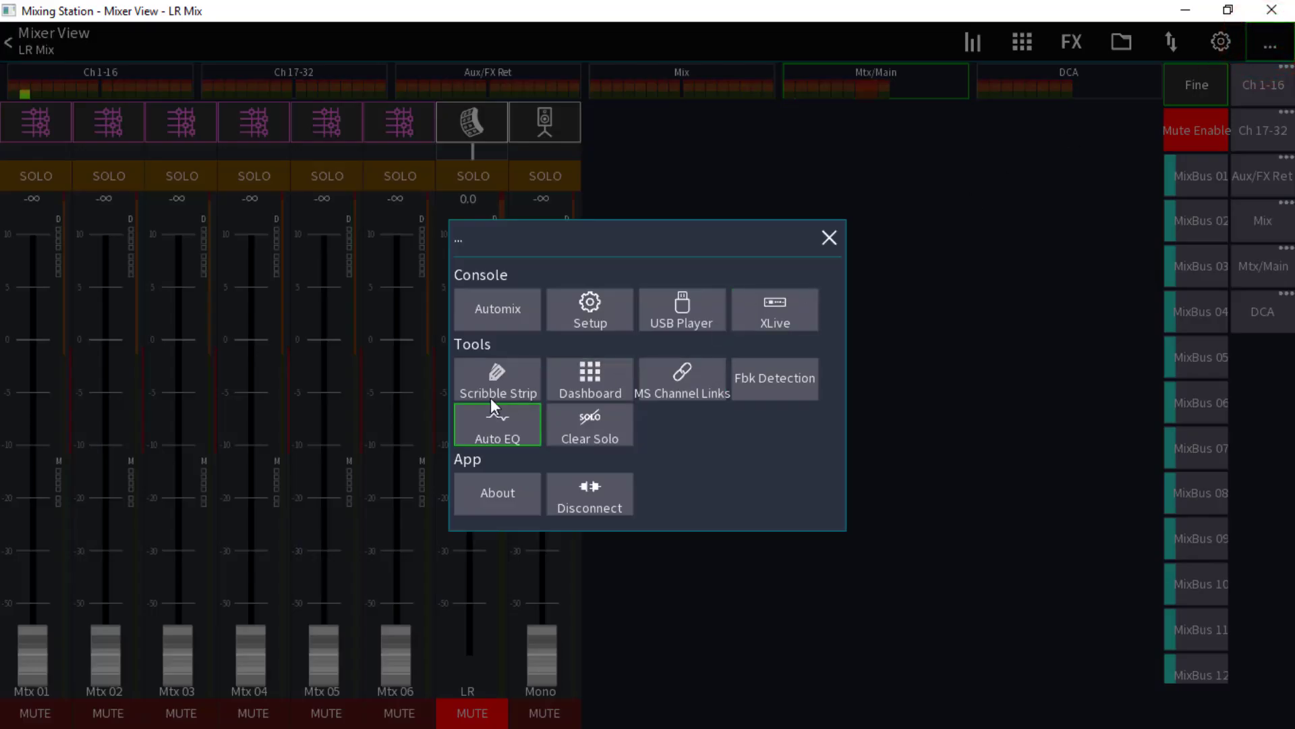
click(494, 436)
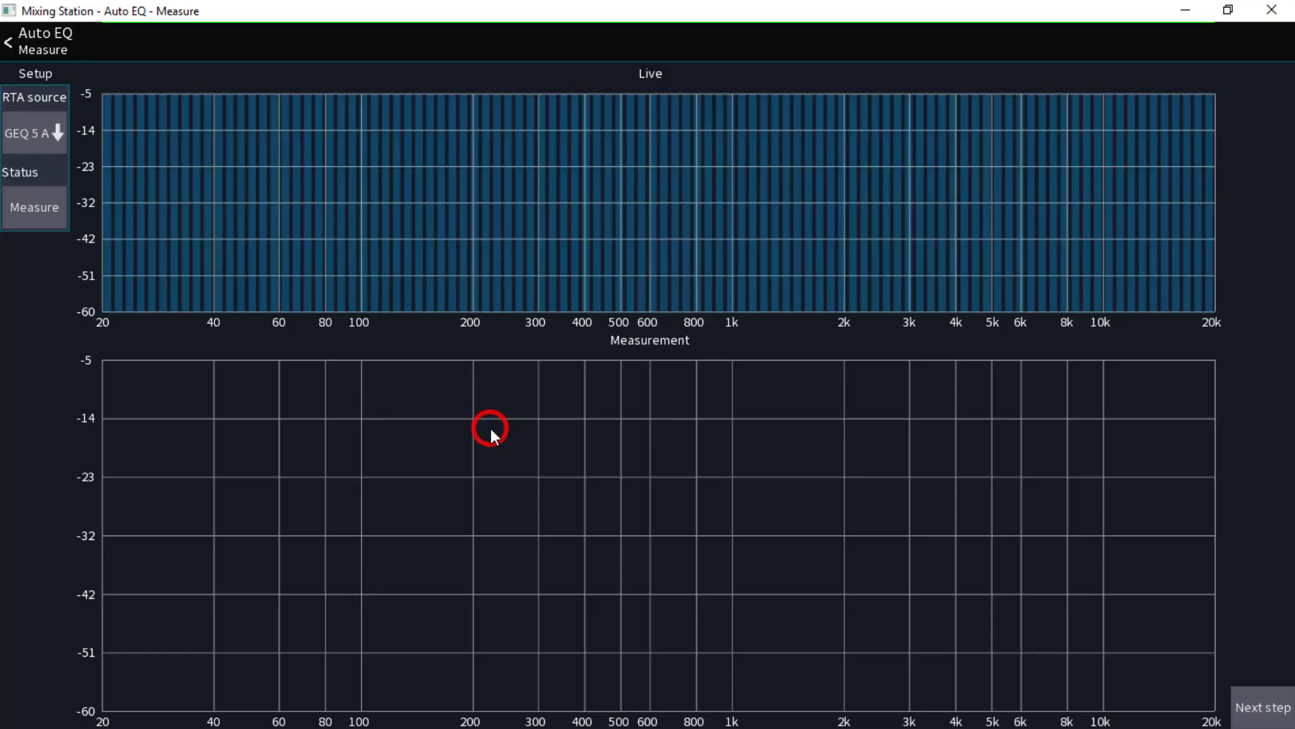
click(31, 133)
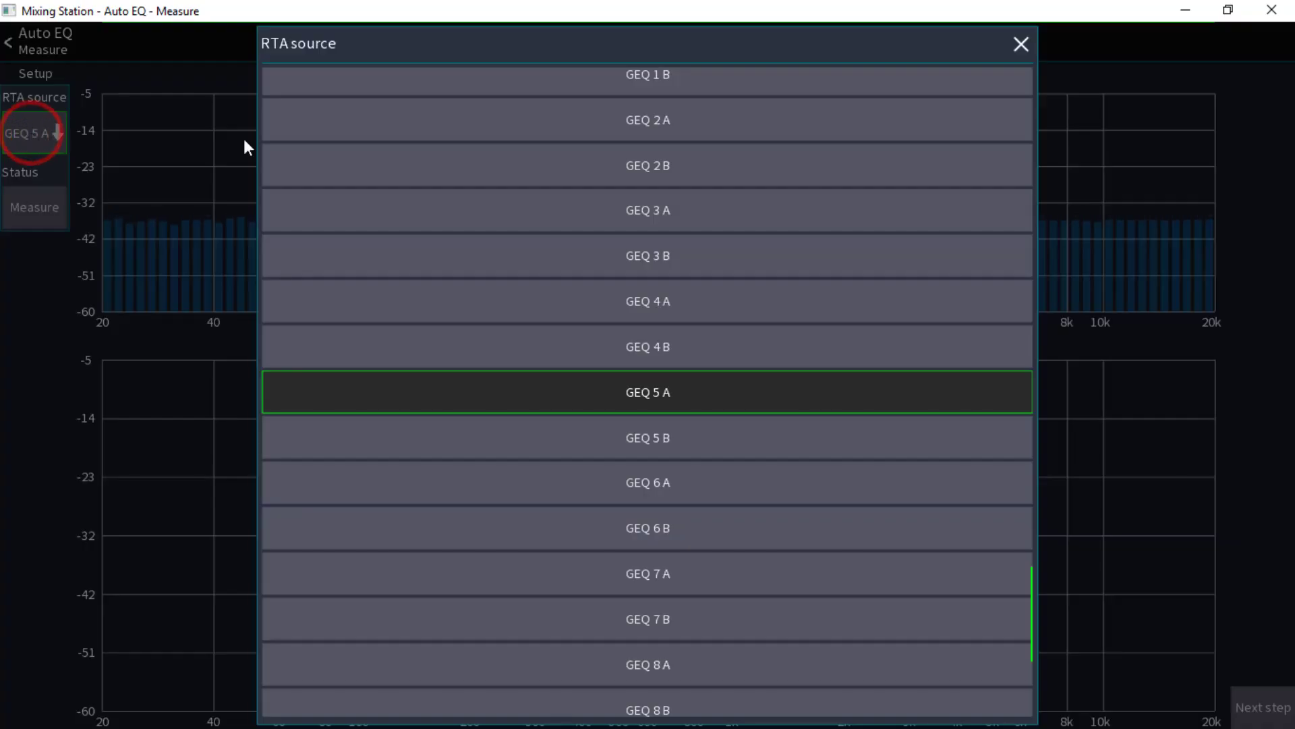
scroll(682, 197, up, 5)
scroll(683, 197, up, 15)
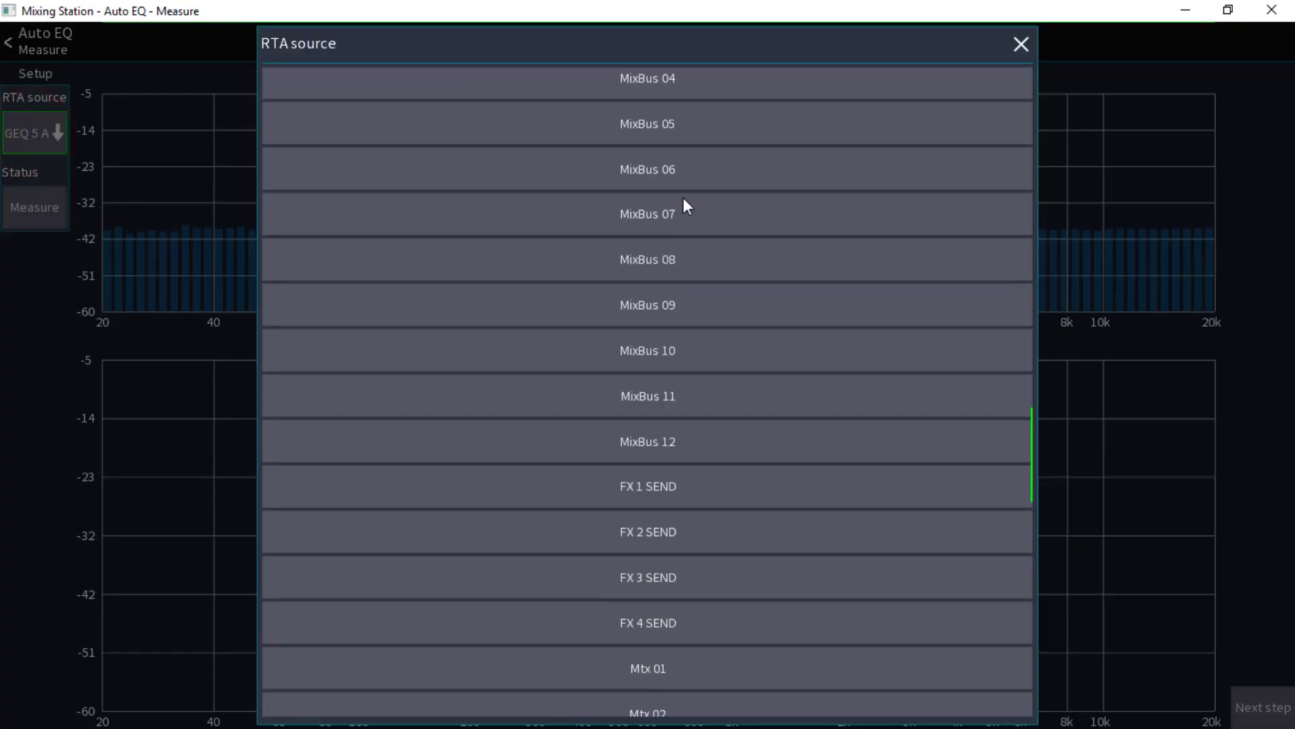
scroll(683, 197, up, 15)
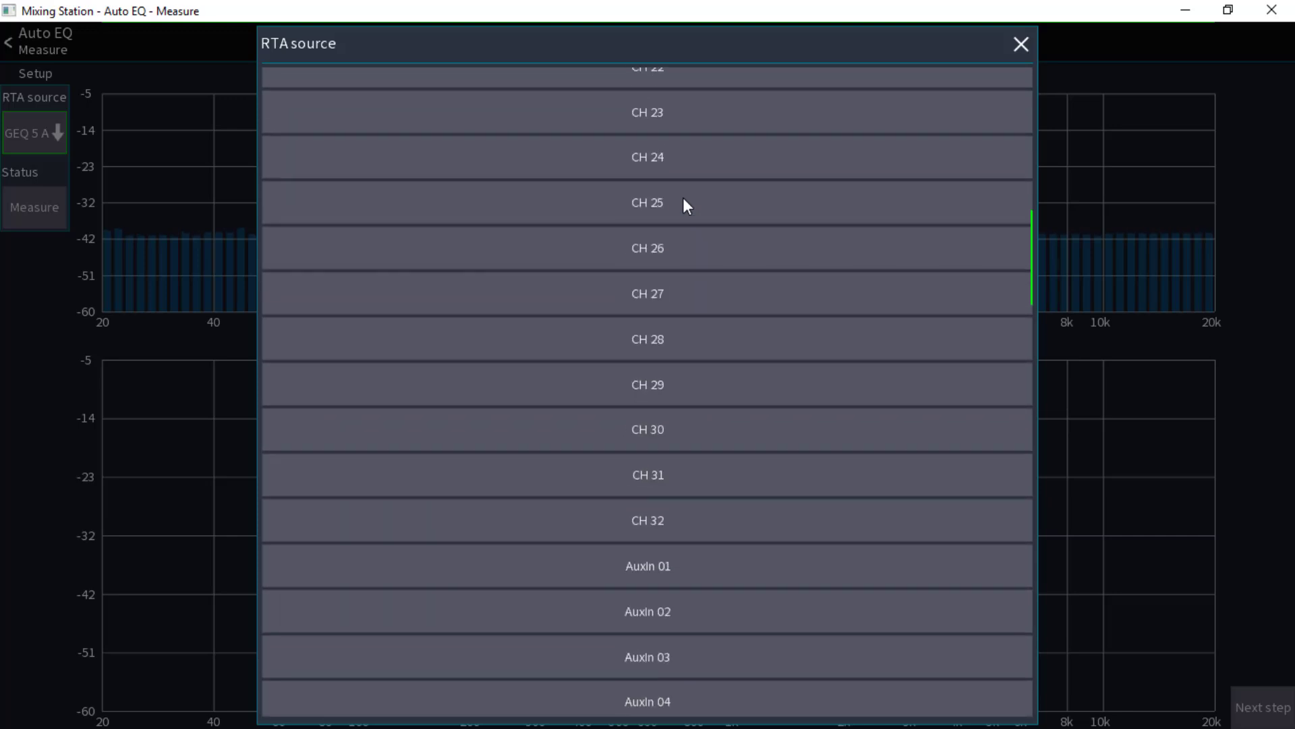
scroll(683, 197, up, 3)
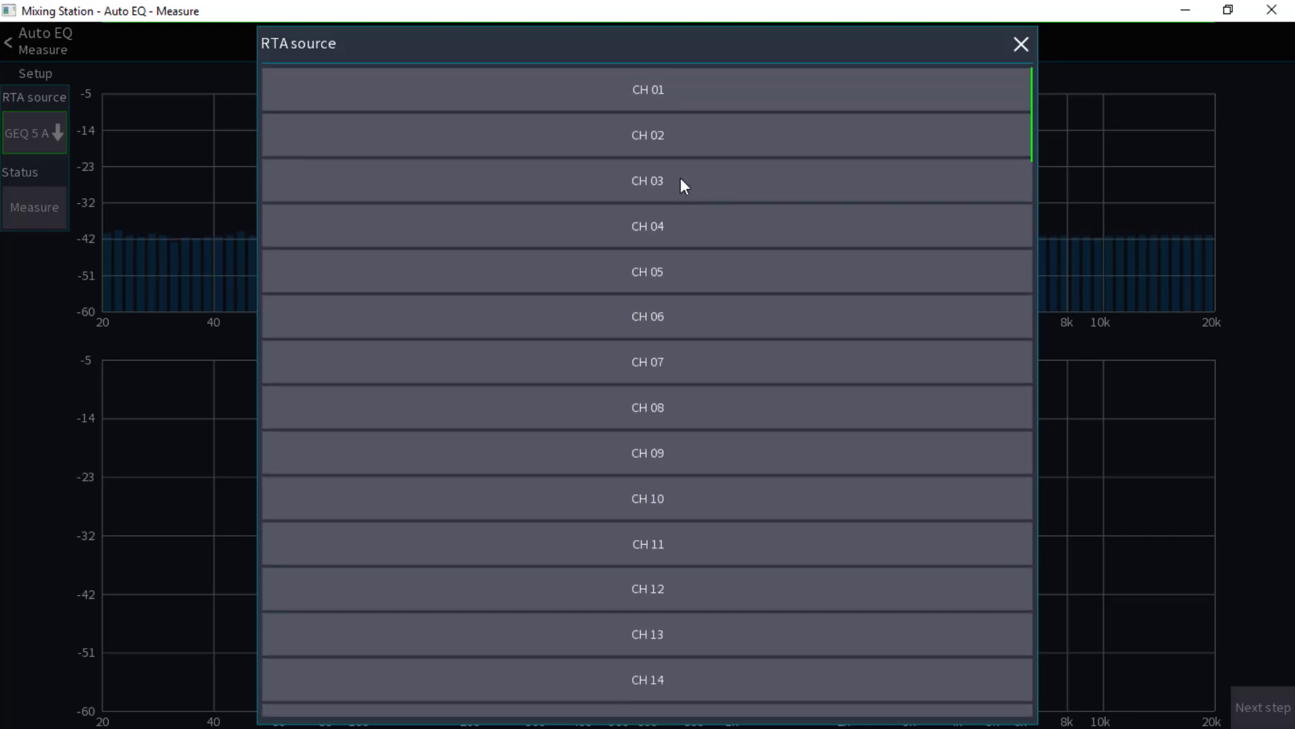
click(662, 132)
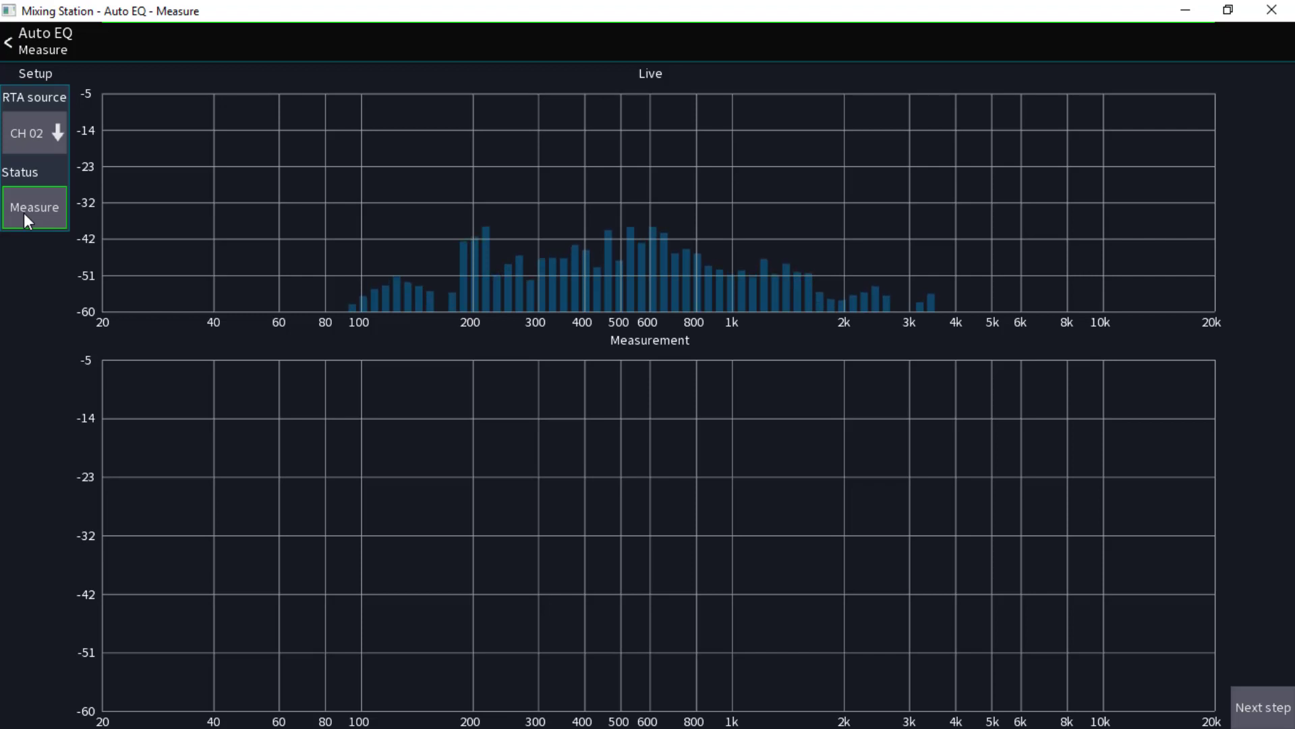
Unmute the LR main bus in the mixer and take an Auto EQ measurement of the pink noise through CH 02.
click(14, 39)
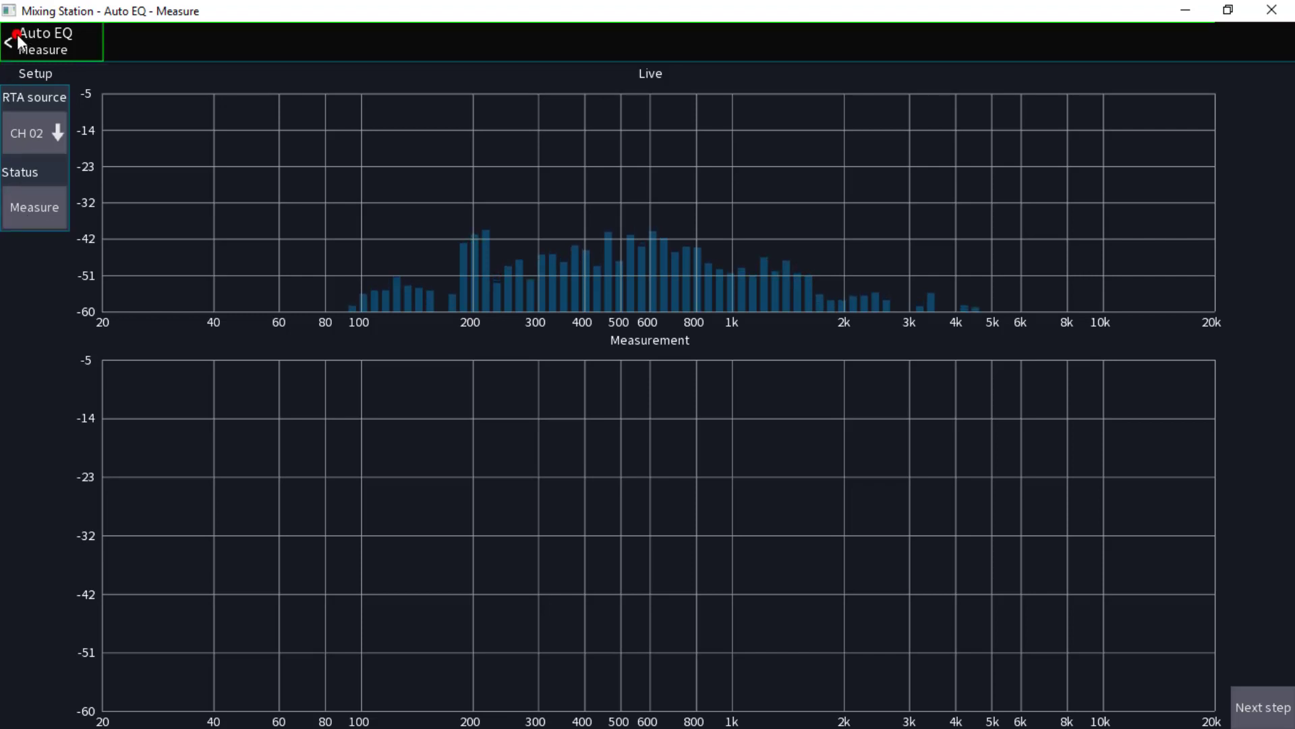
click(469, 709)
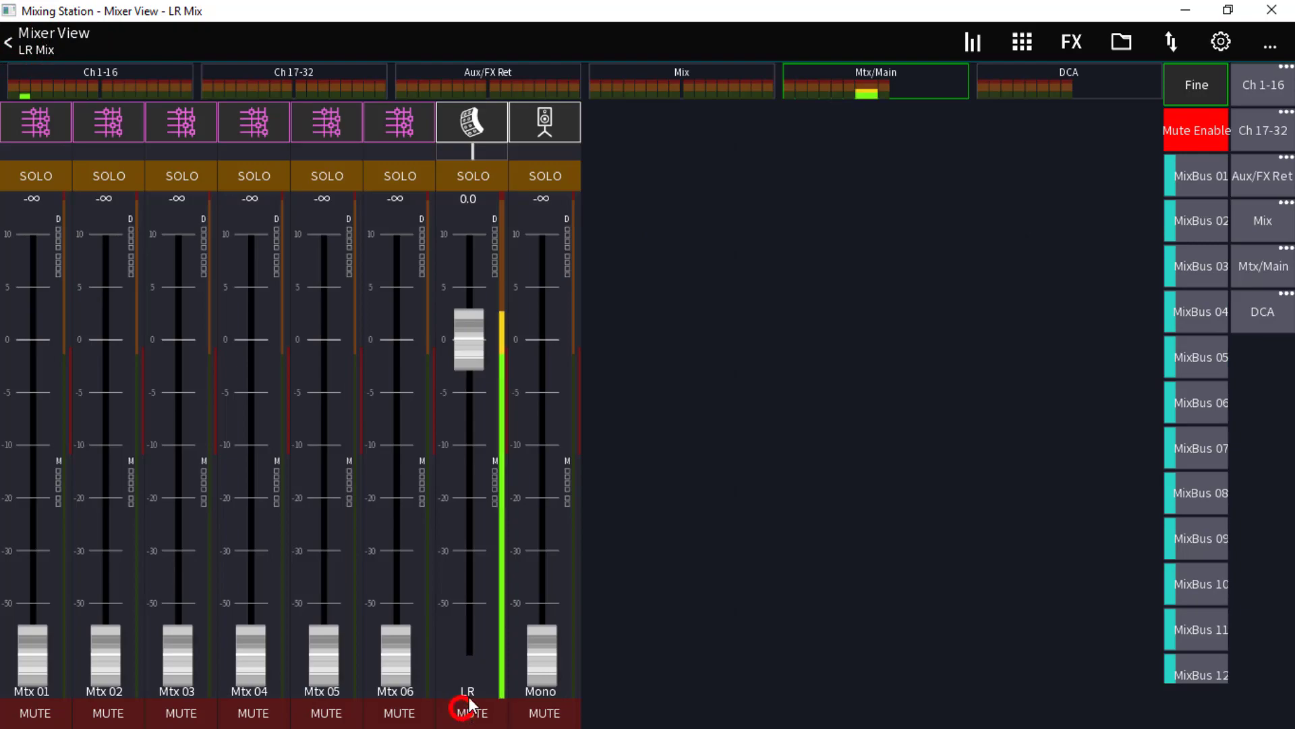
click(1271, 46)
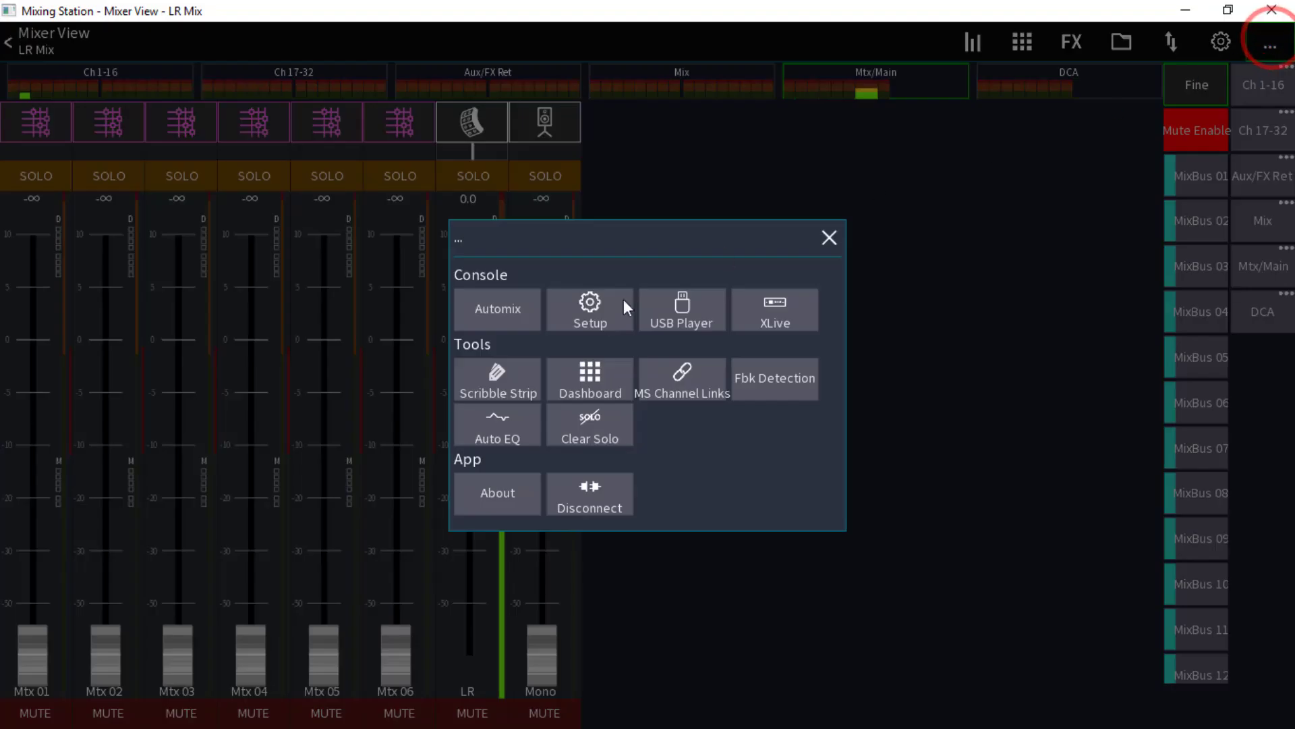
click(477, 425)
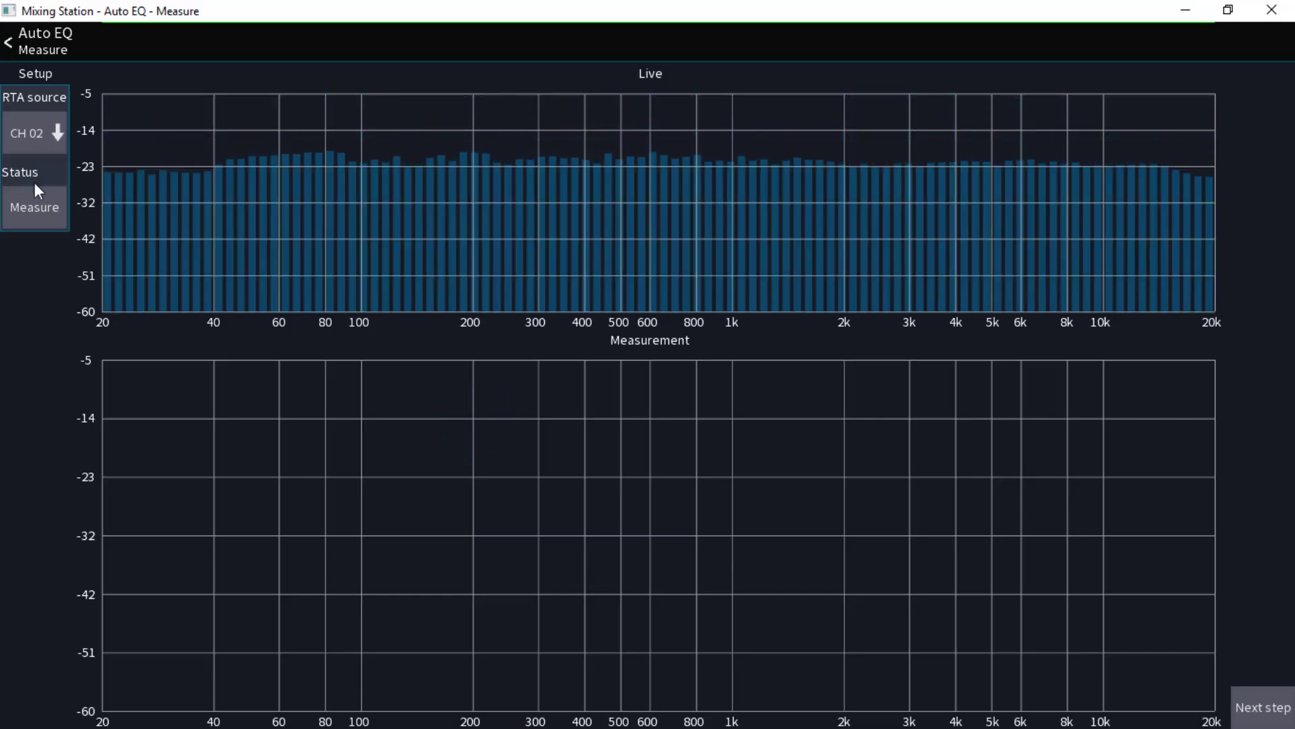
click(29, 212)
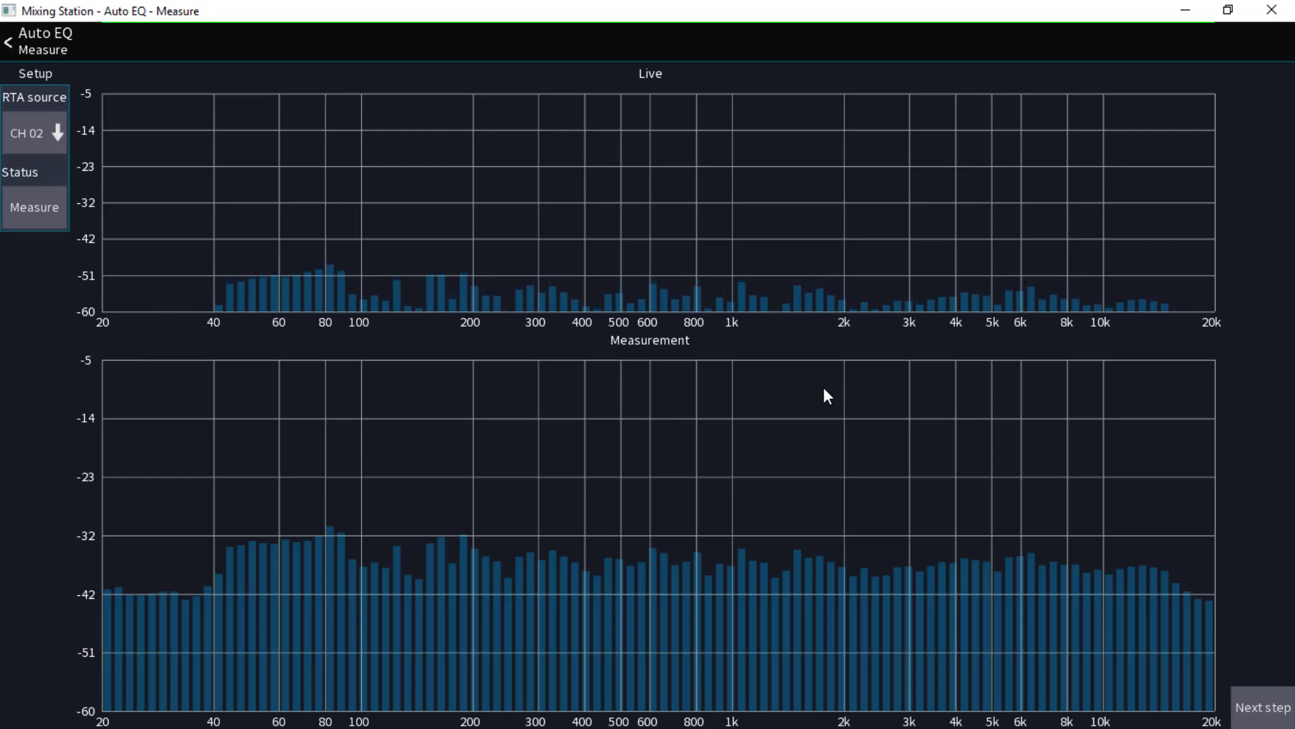
Go on to the Auto EQ reference setup and target the LR channel with the PEQ type and the Flat measure filter.
click(1268, 707)
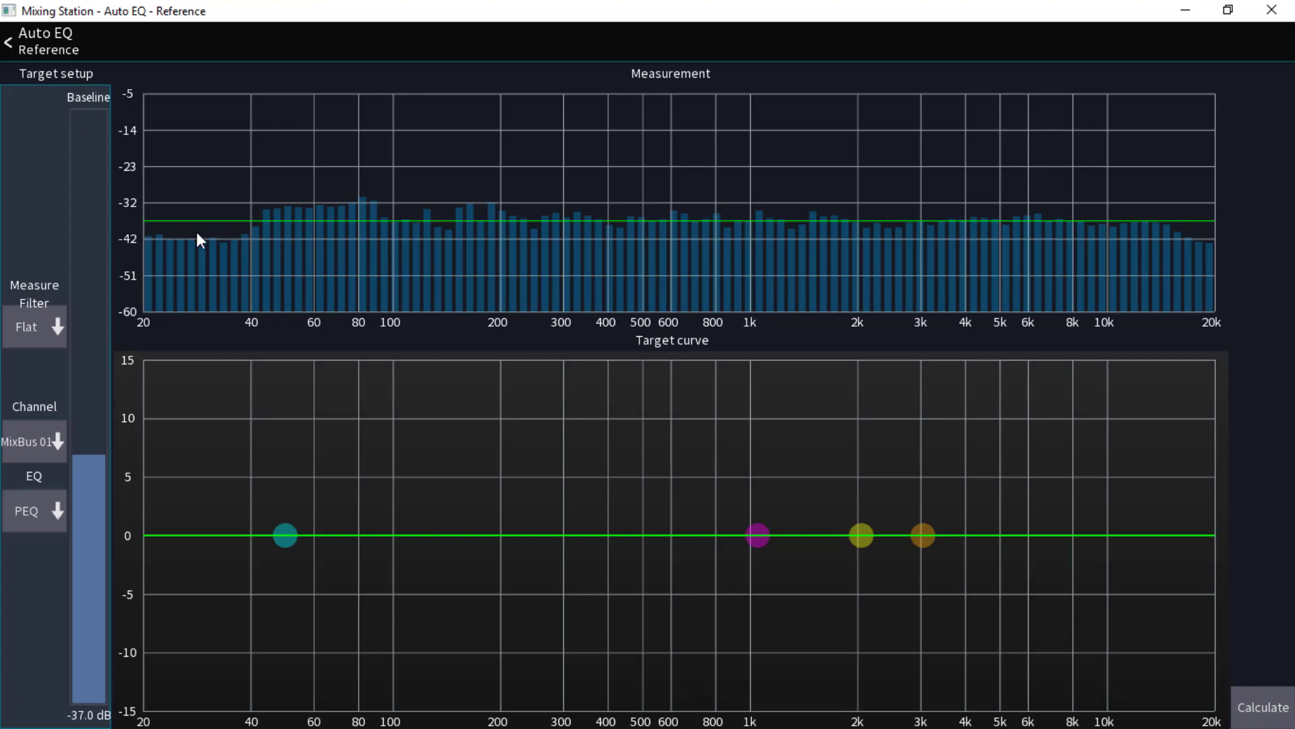
click(24, 444)
scroll(706, 368, down, 5)
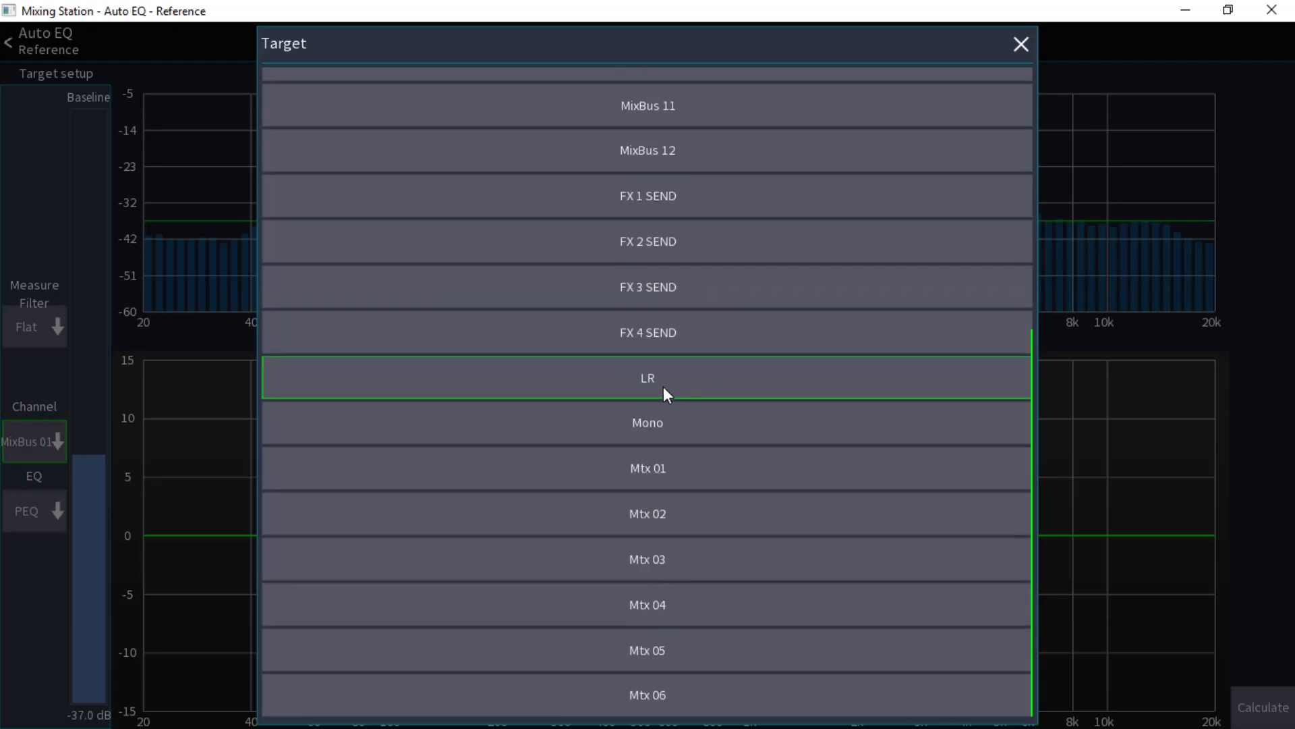
click(662, 386)
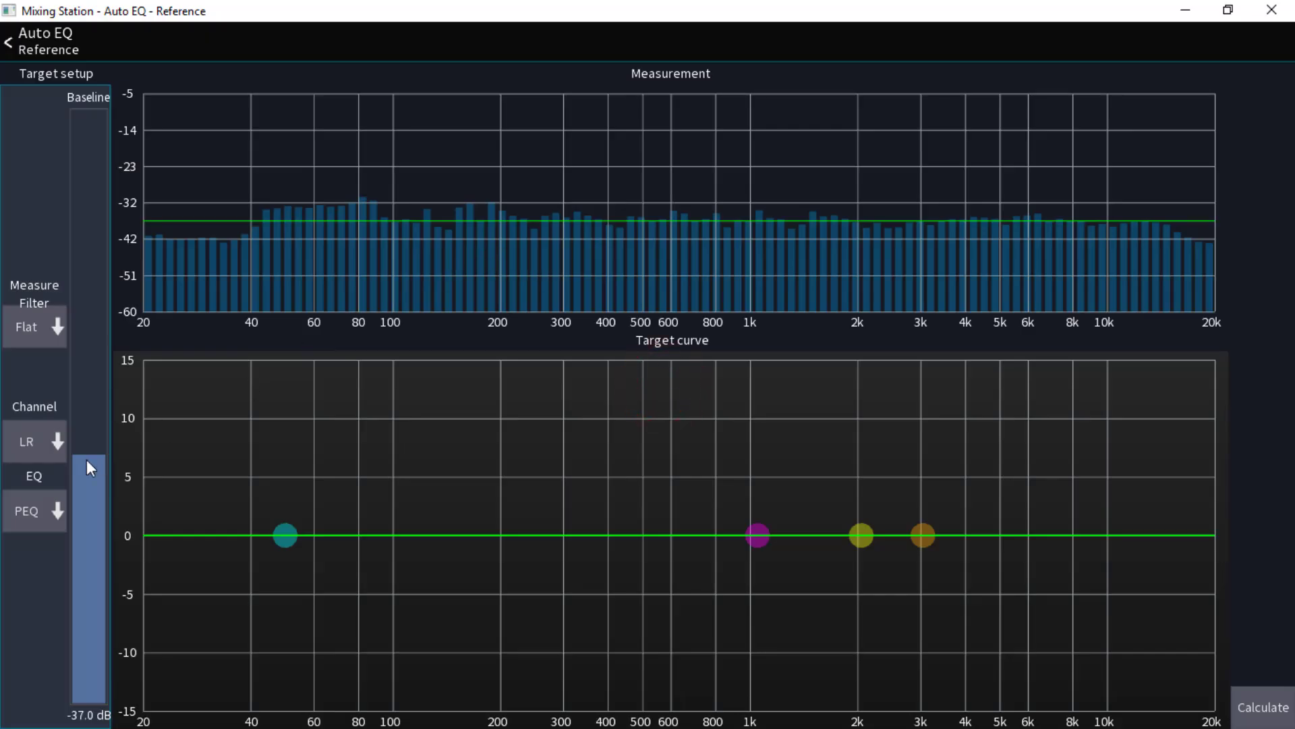
click(23, 516)
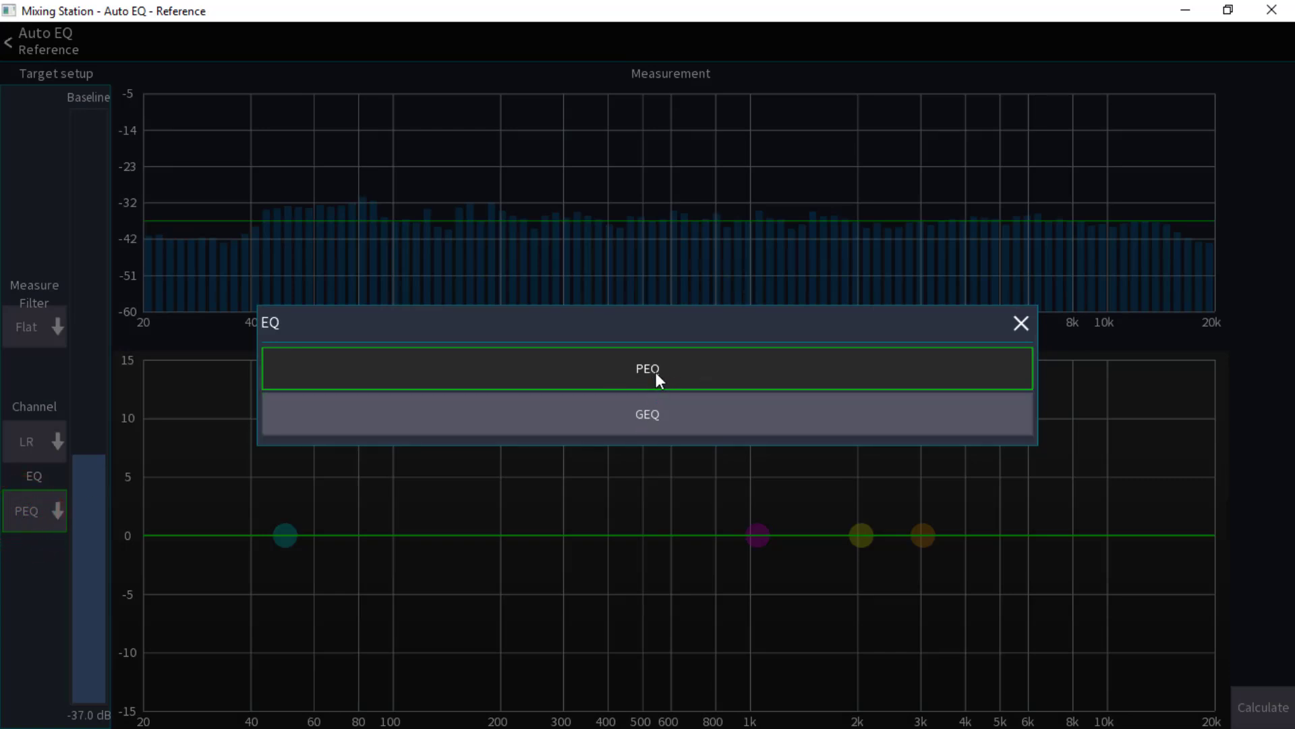
click(1022, 325)
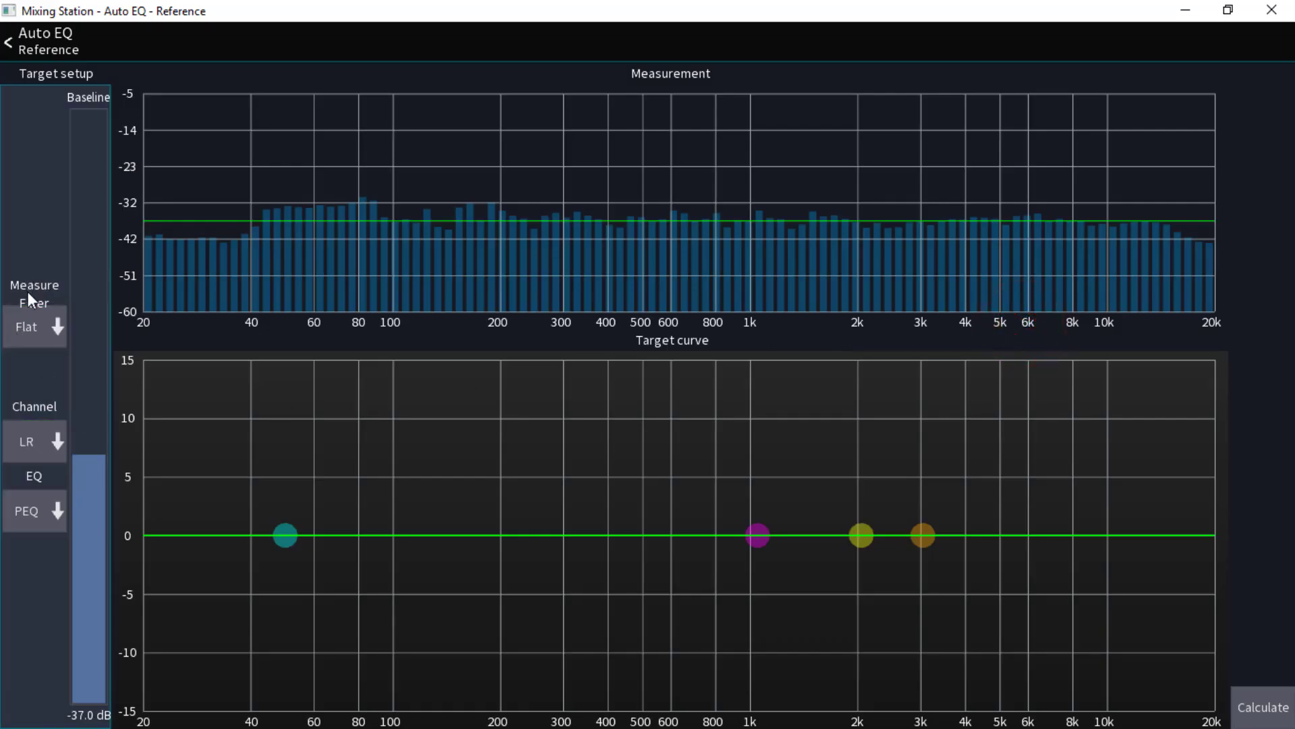
click(29, 325)
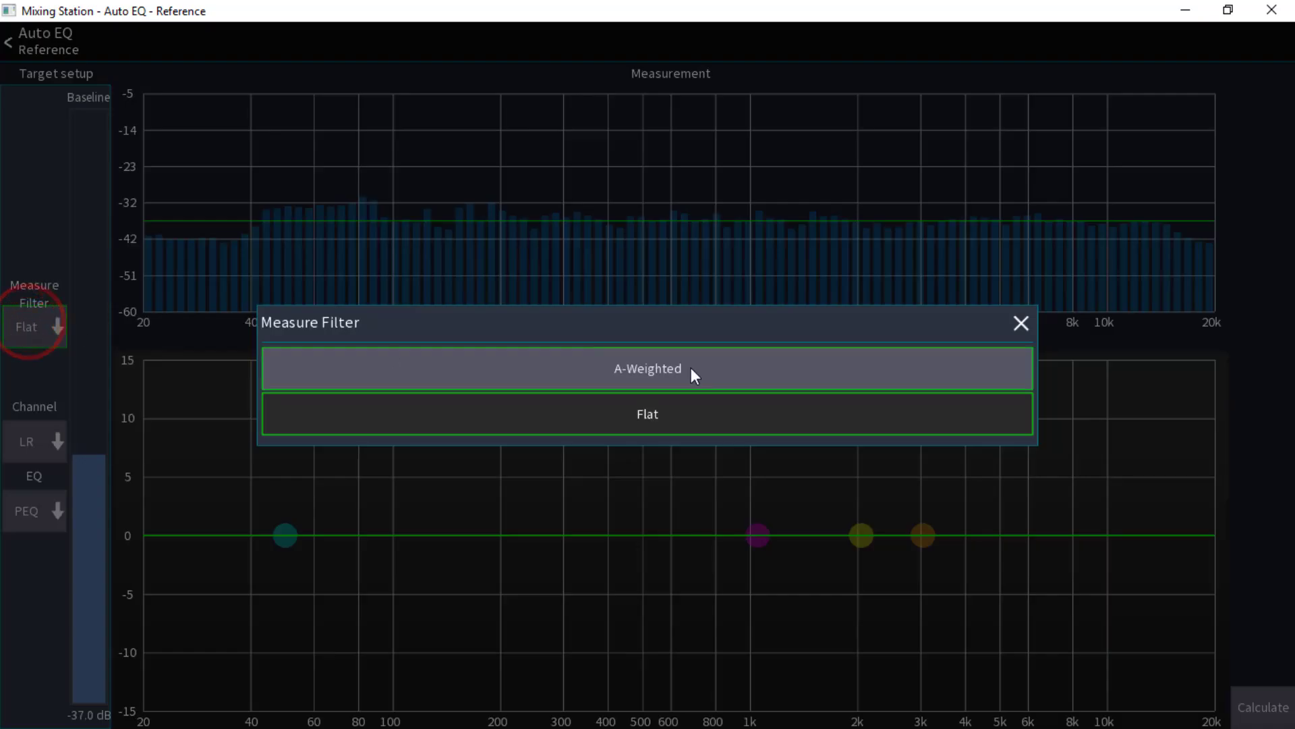
click(635, 410)
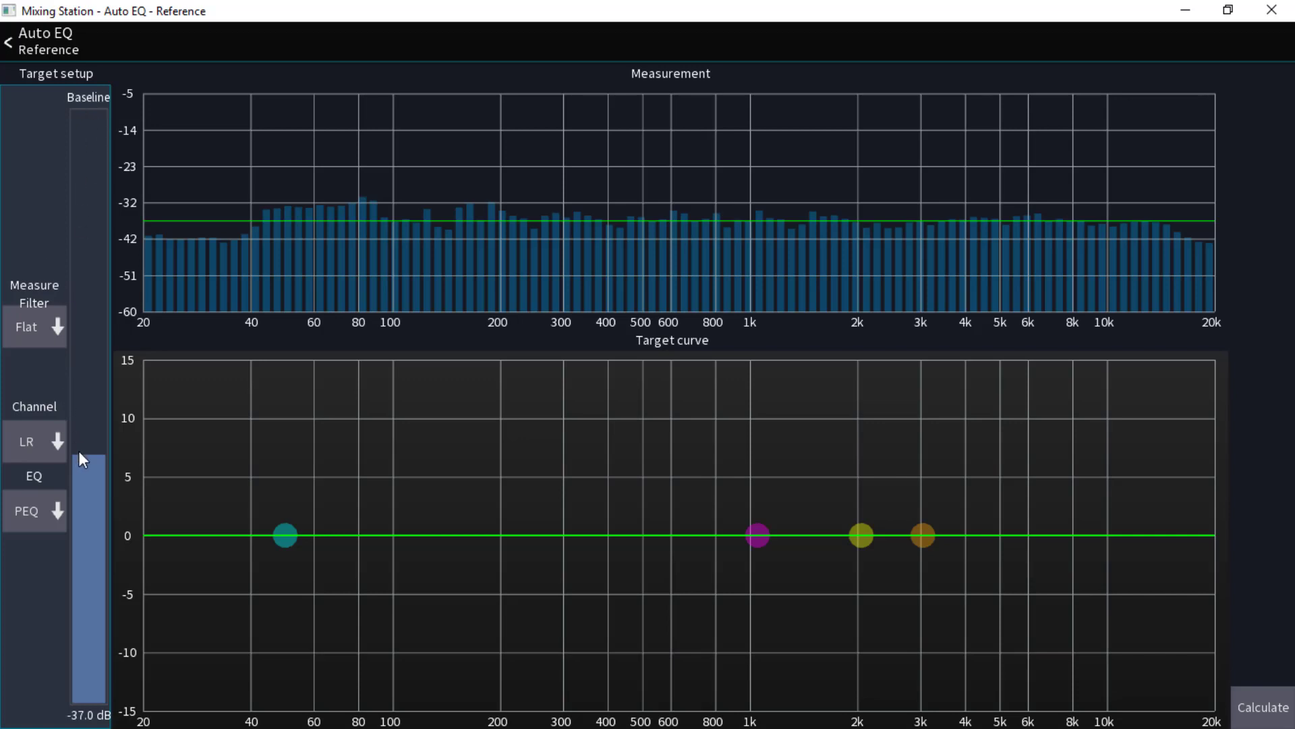
Calculate the EQ correction from a baseline raised to -32.7 dB and apply the result to LR.
drag(84, 455, 111, 419)
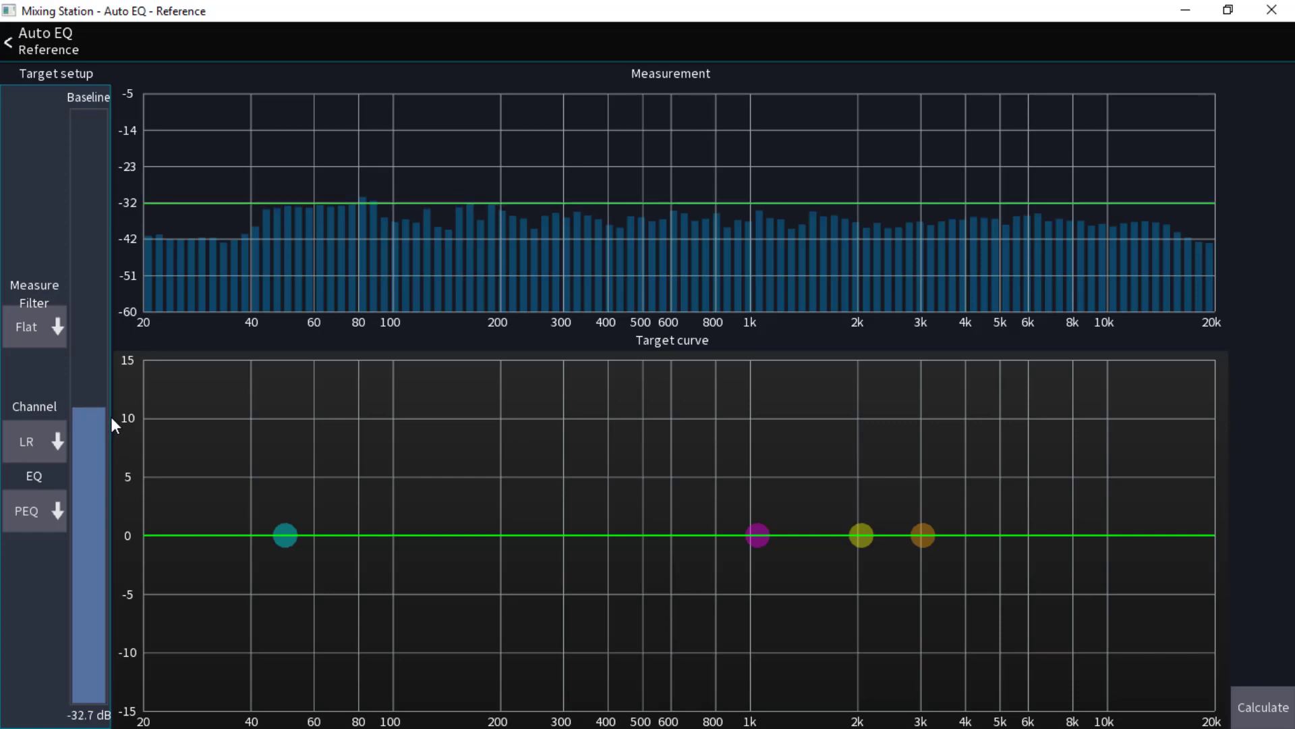
click(1259, 716)
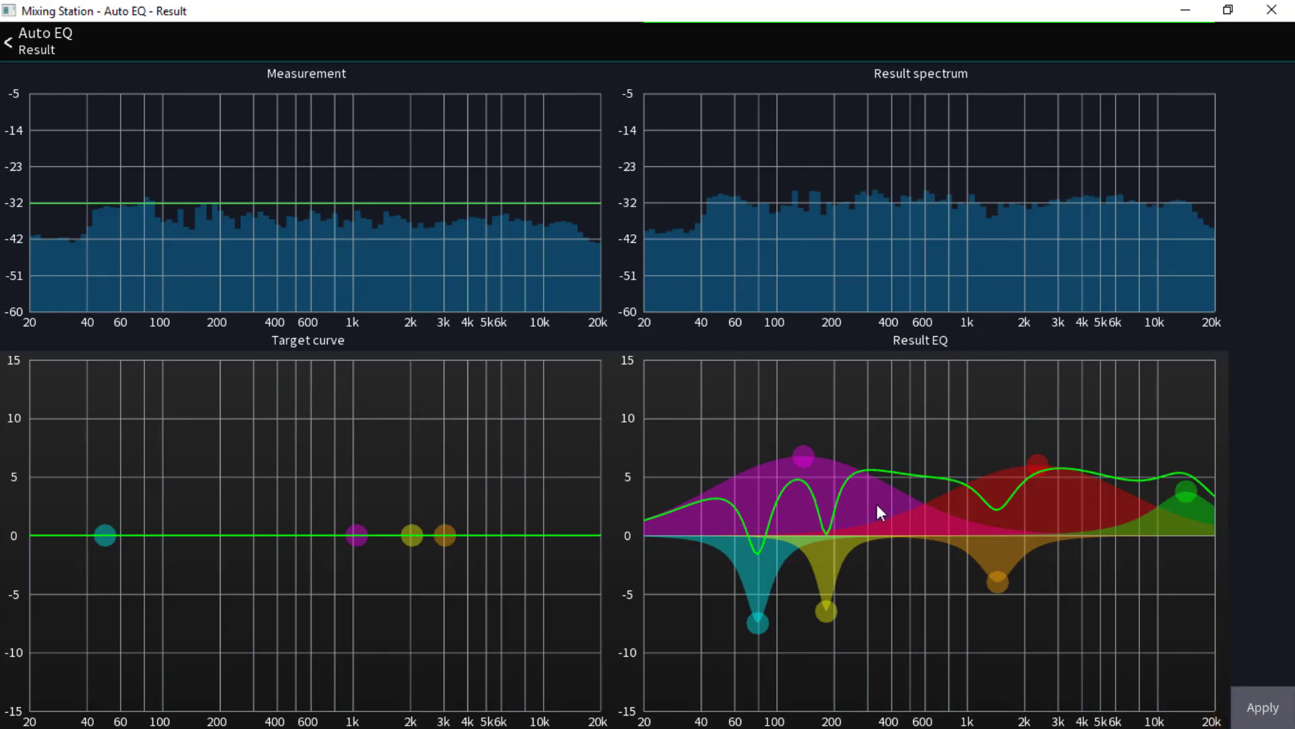
click(1262, 707)
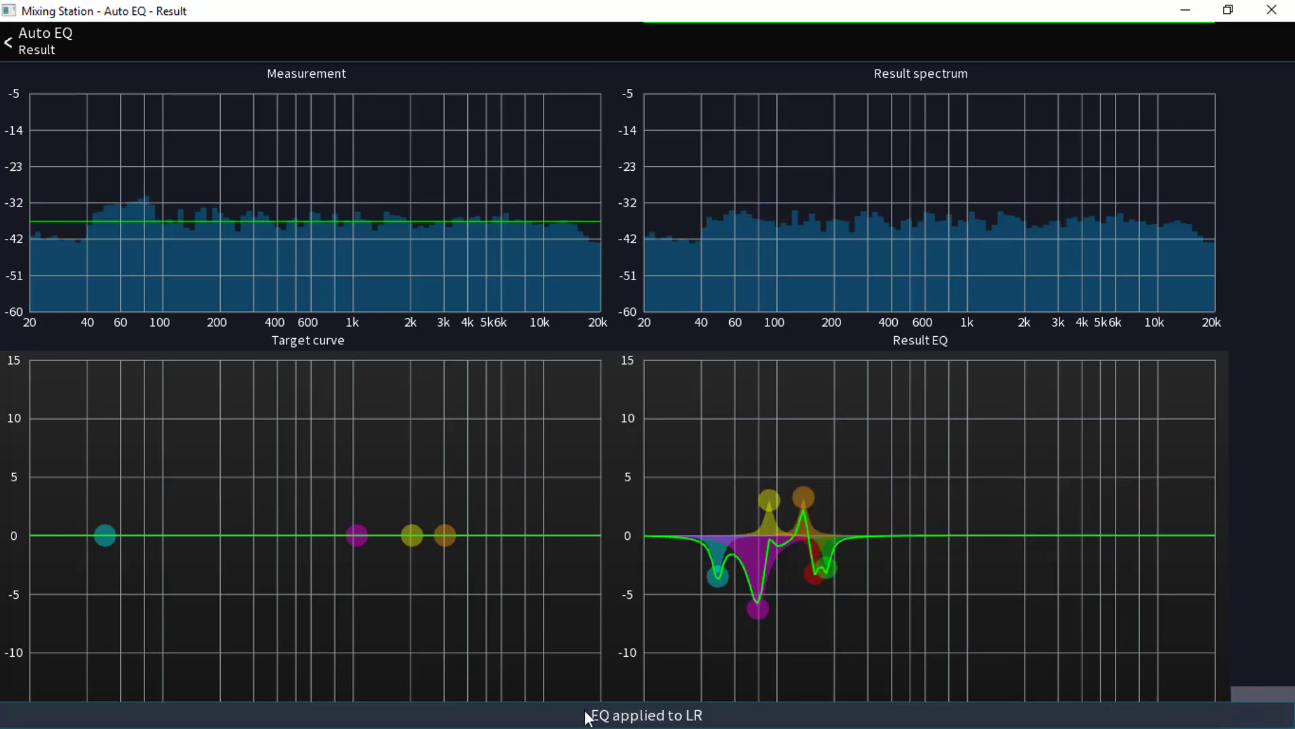
Leave Auto EQ and switch off SigGen 1 in the console setup's signal generator.
click(23, 49)
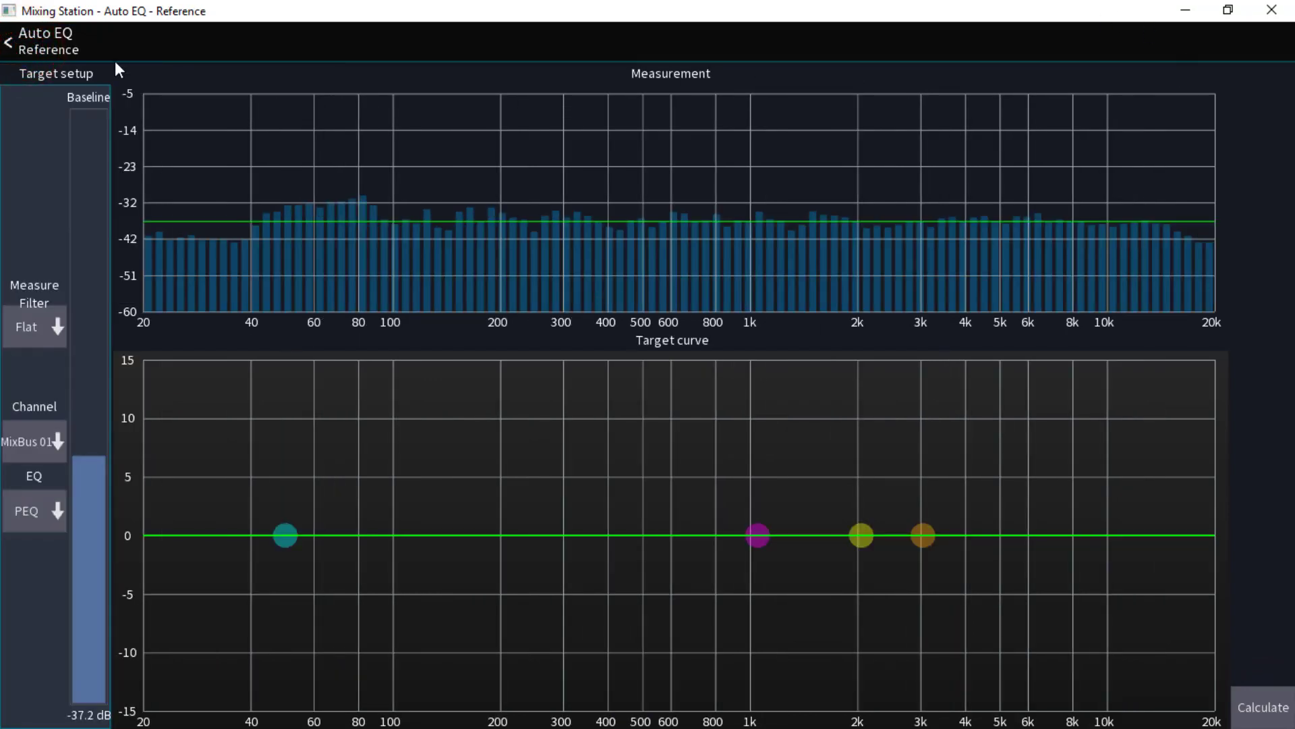
click(14, 37)
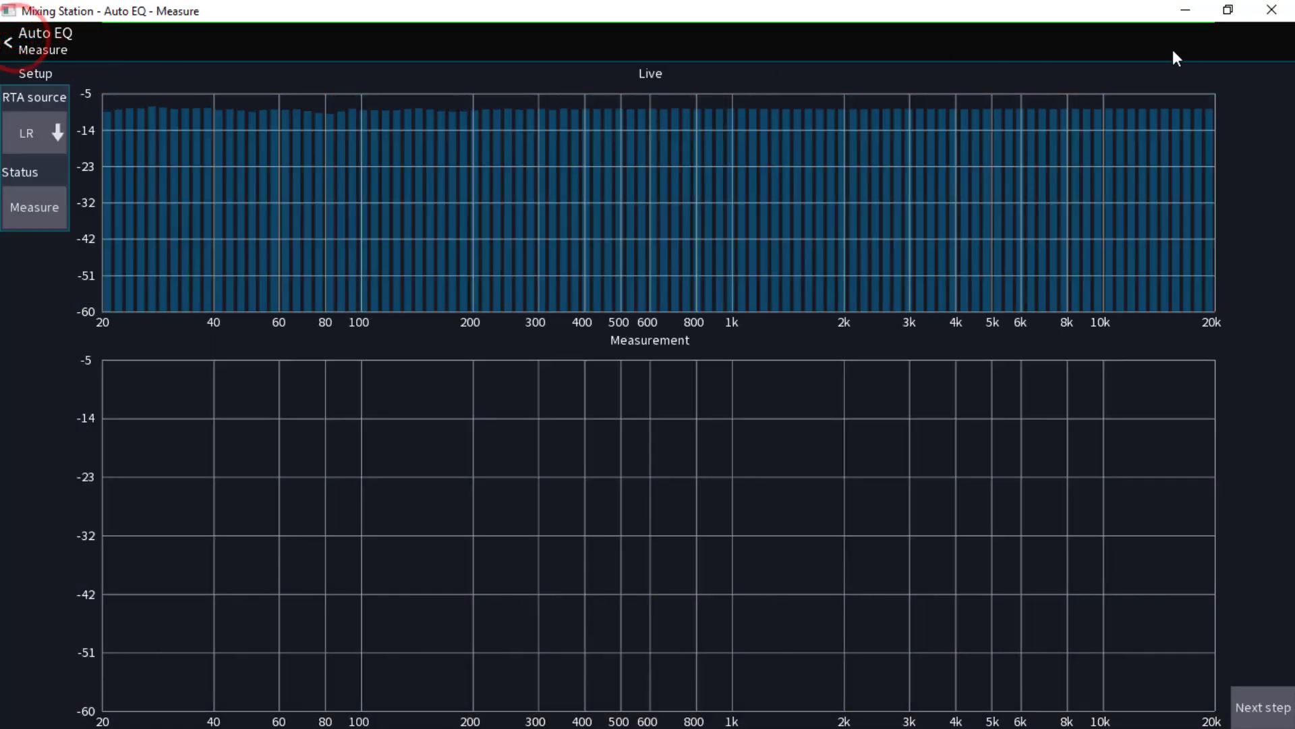
click(33, 41)
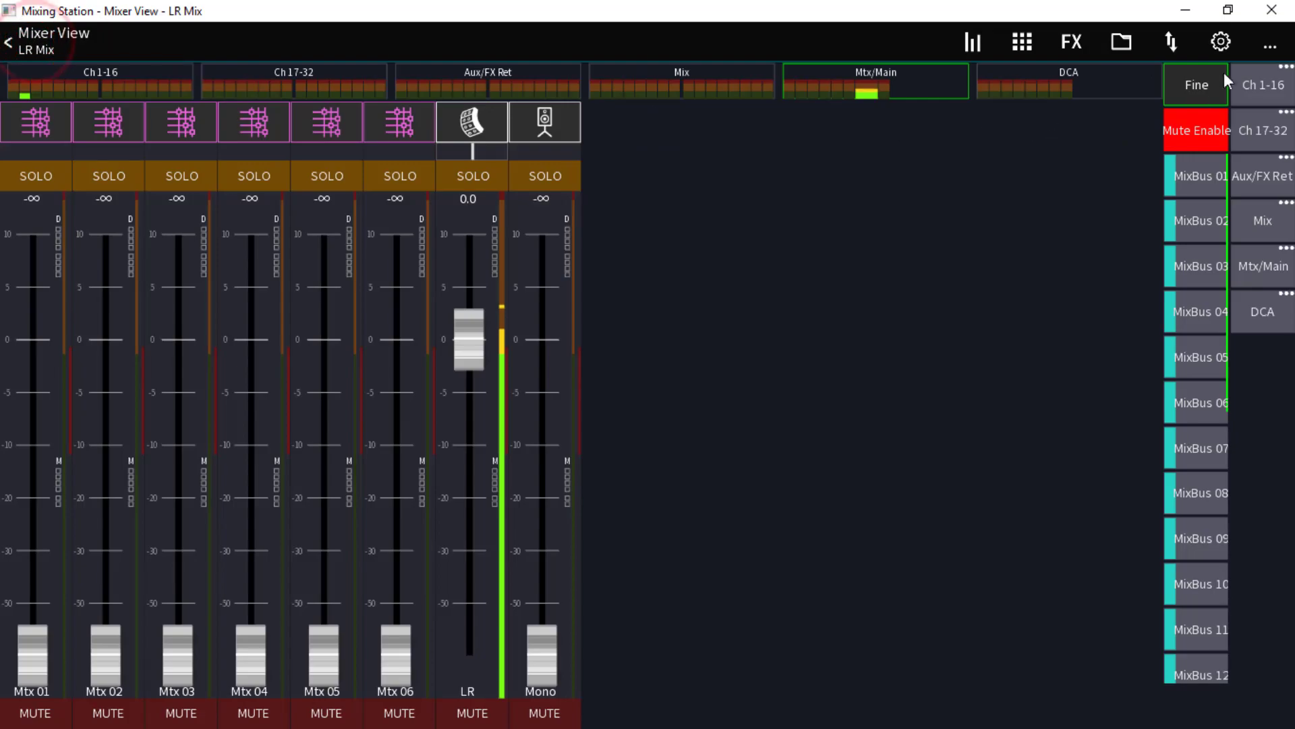
click(1271, 49)
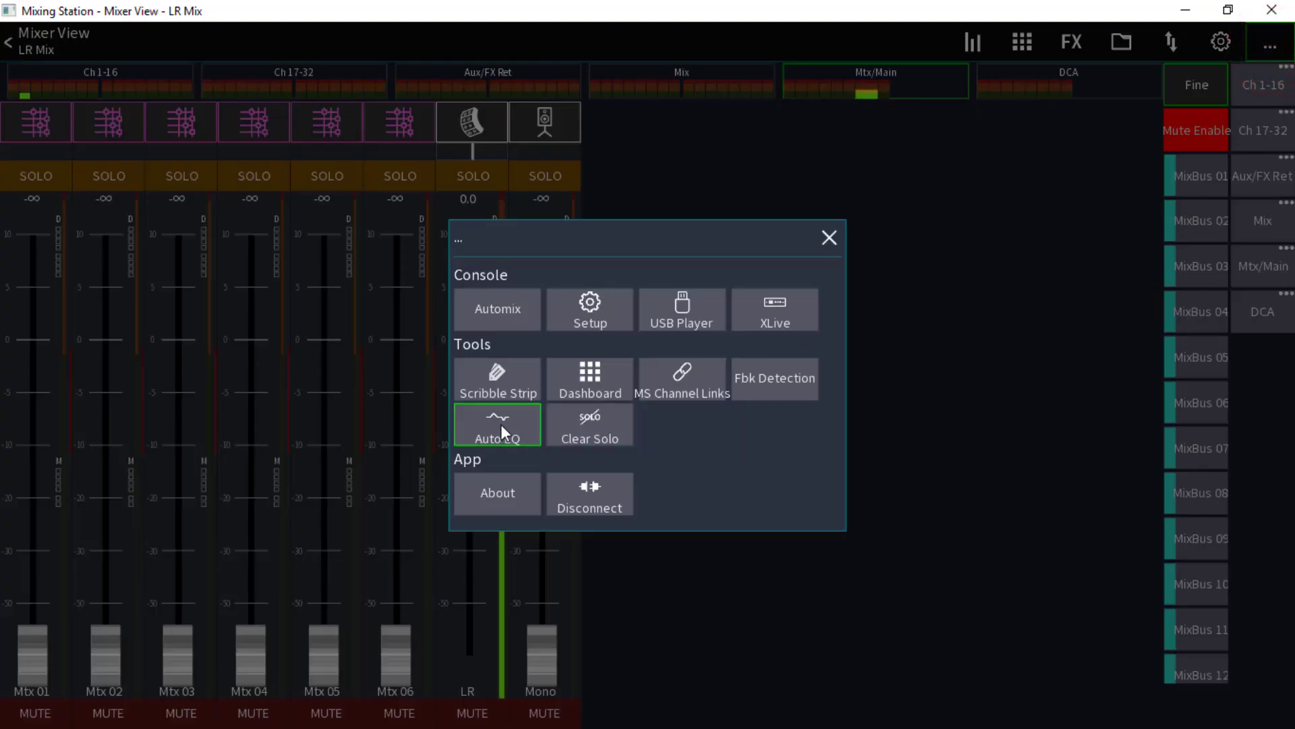
click(597, 321)
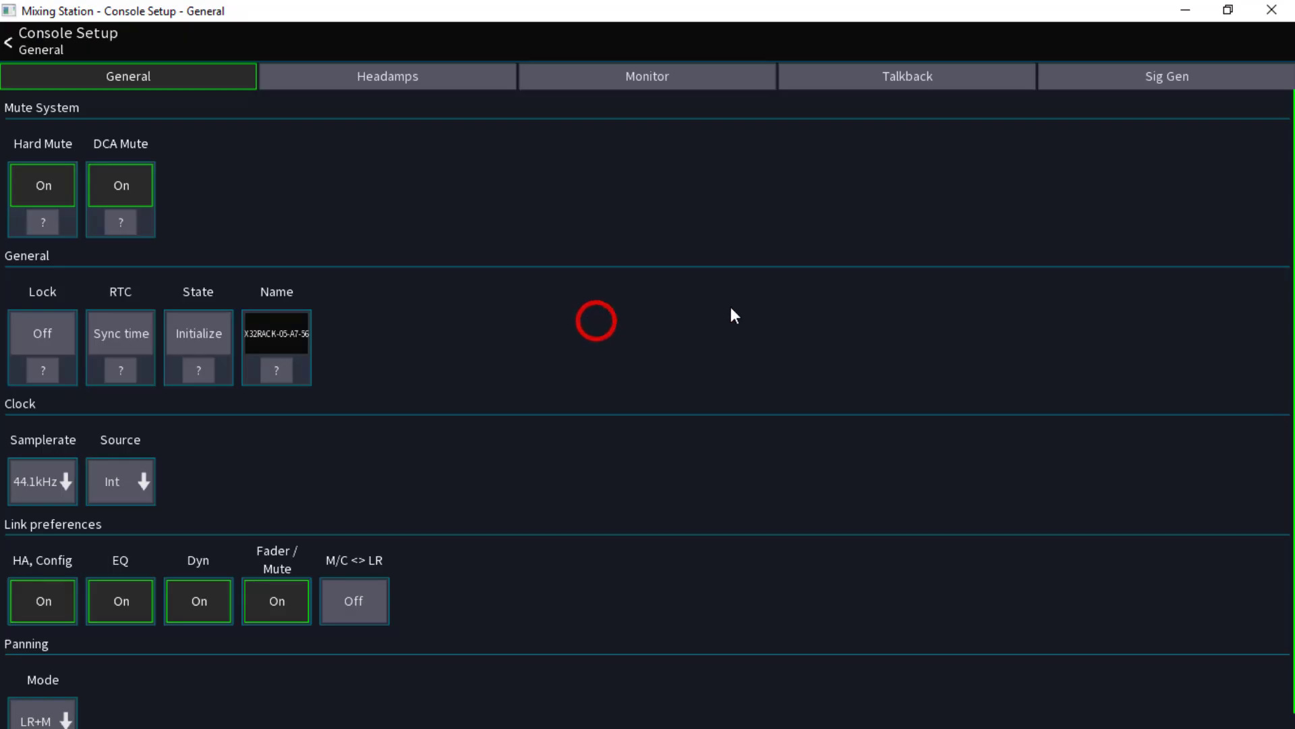
click(1138, 78)
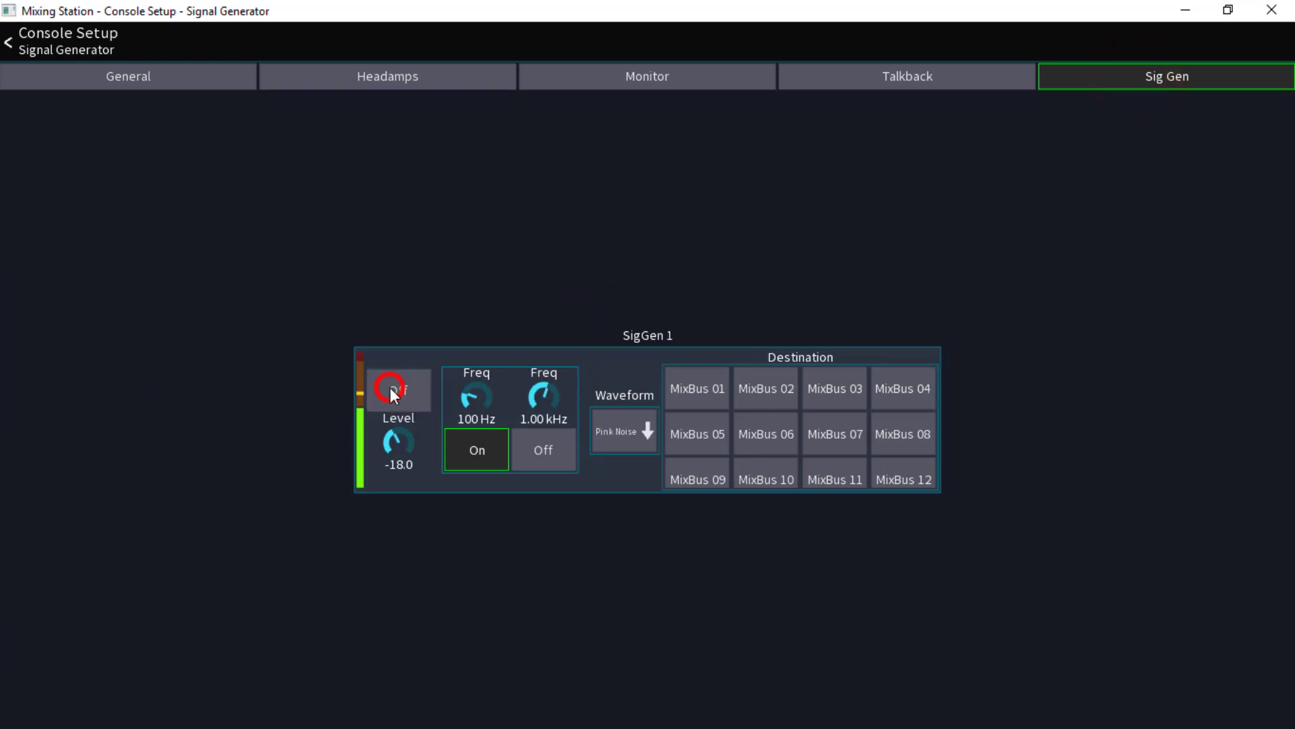
Return to the mixer and open the LR main channel's overview to examine the applied EQ curve.
click(10, 40)
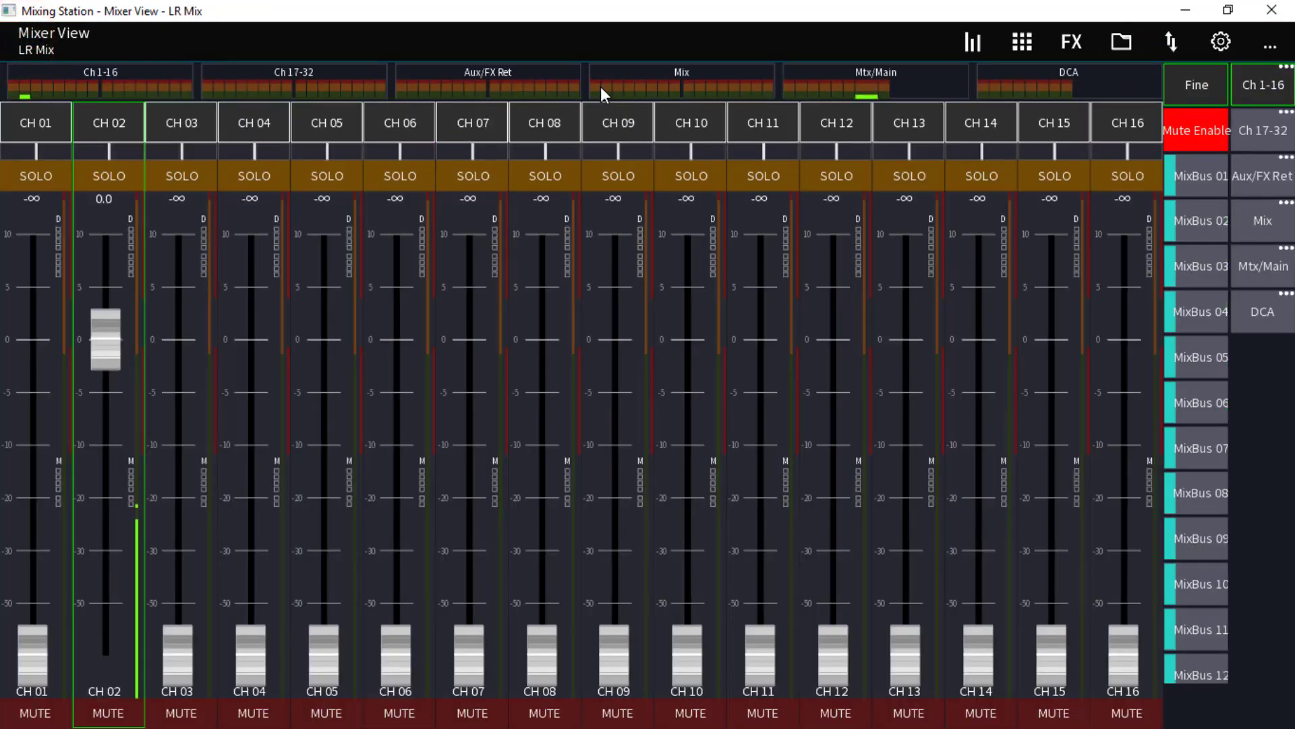
click(658, 81)
click(853, 80)
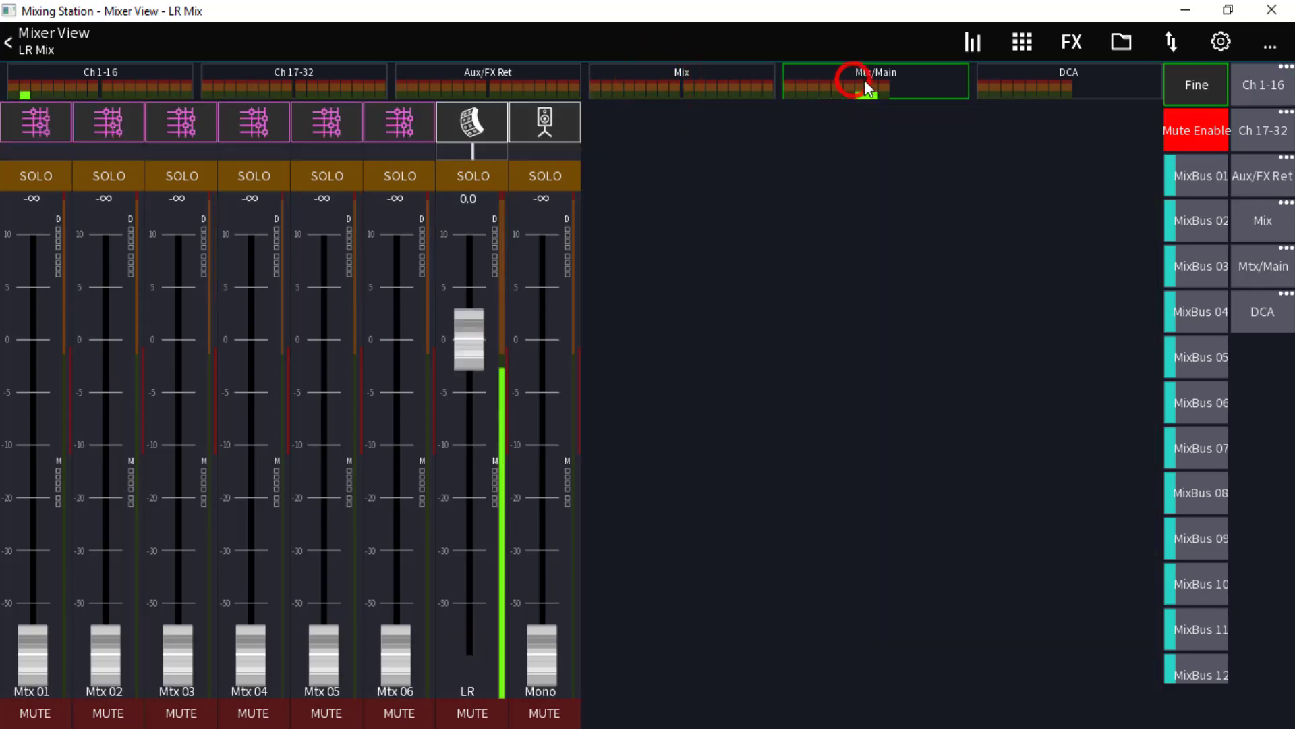
click(471, 123)
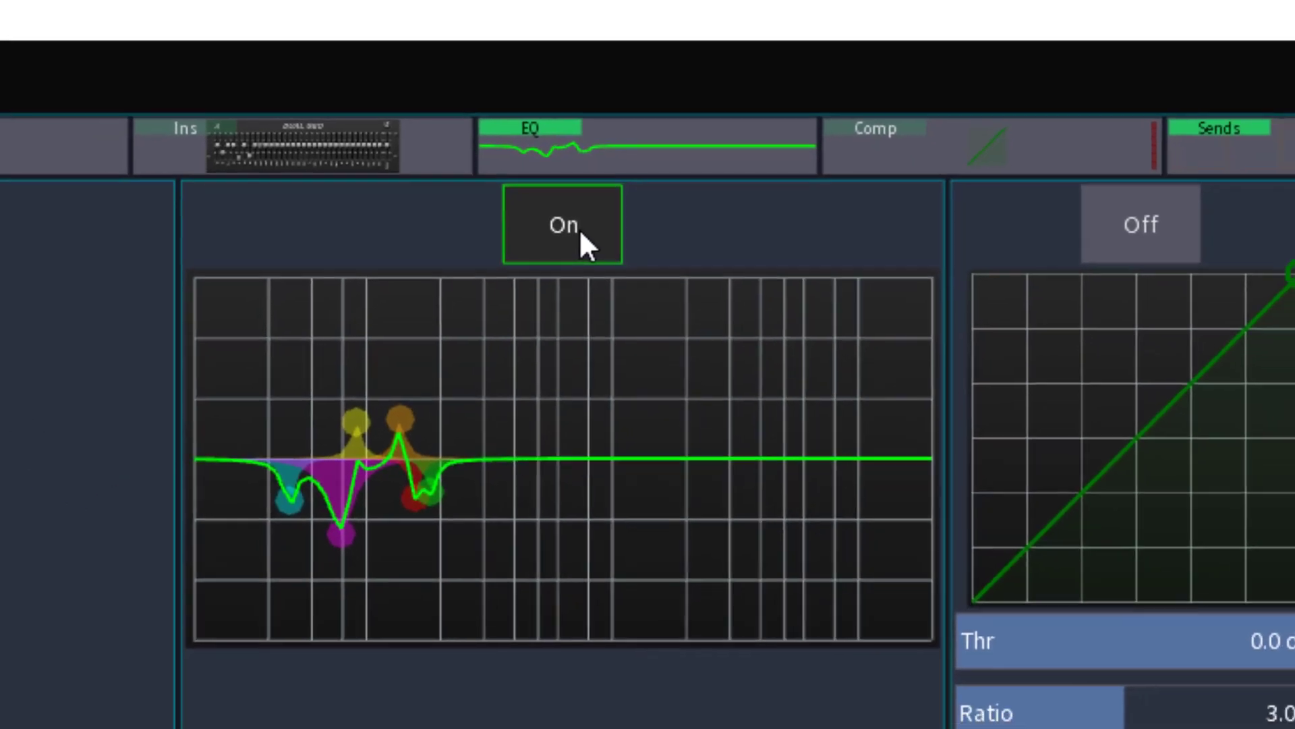
Examine the correction bands in the LR channel's EQ section.
click(566, 250)
click(481, 280)
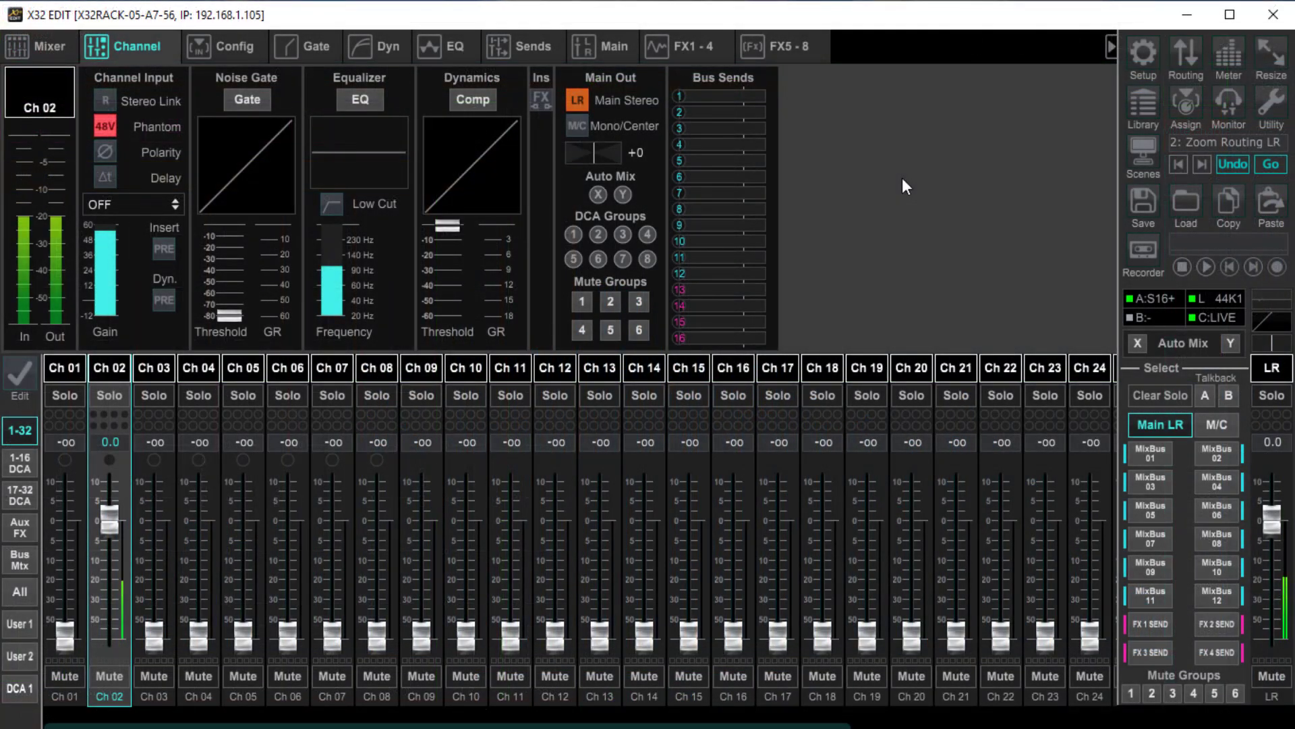
In X32 Edit, activate the oscillator's pink noise tone on Main L+R and close the Monitor window.
click(354, 100)
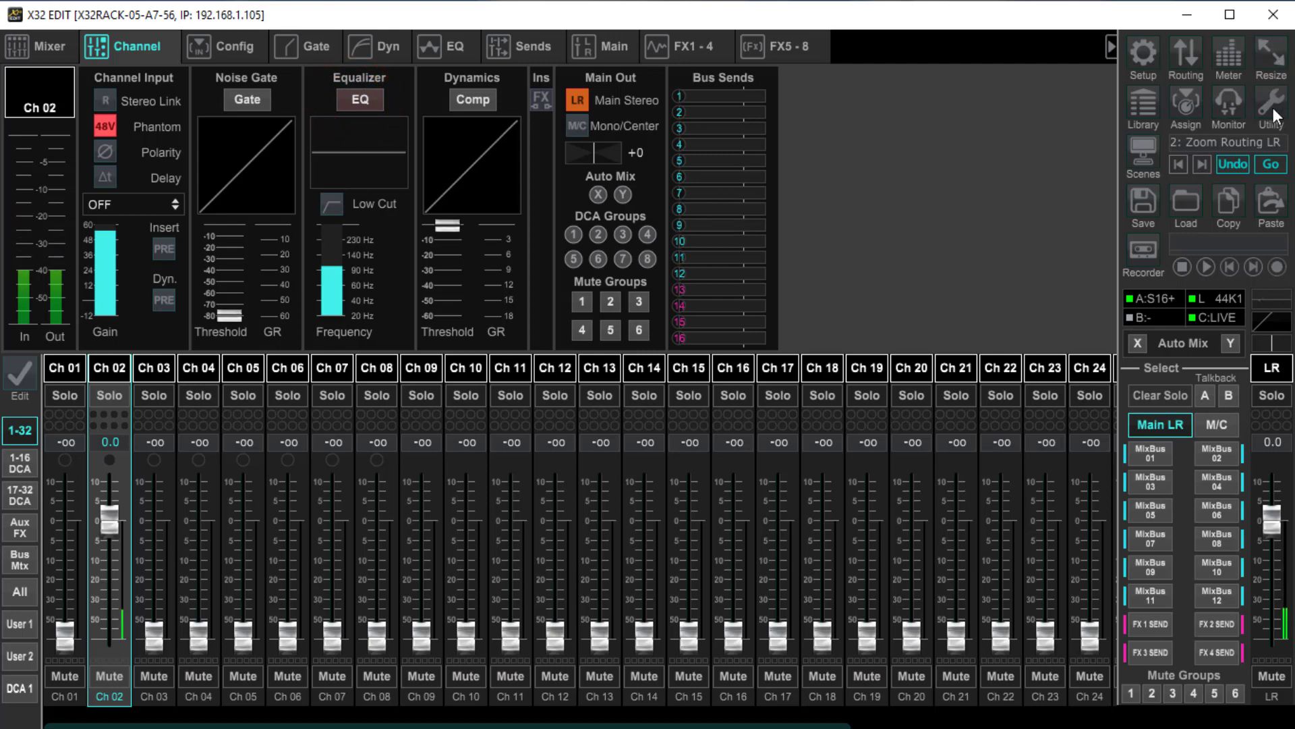
click(1228, 102)
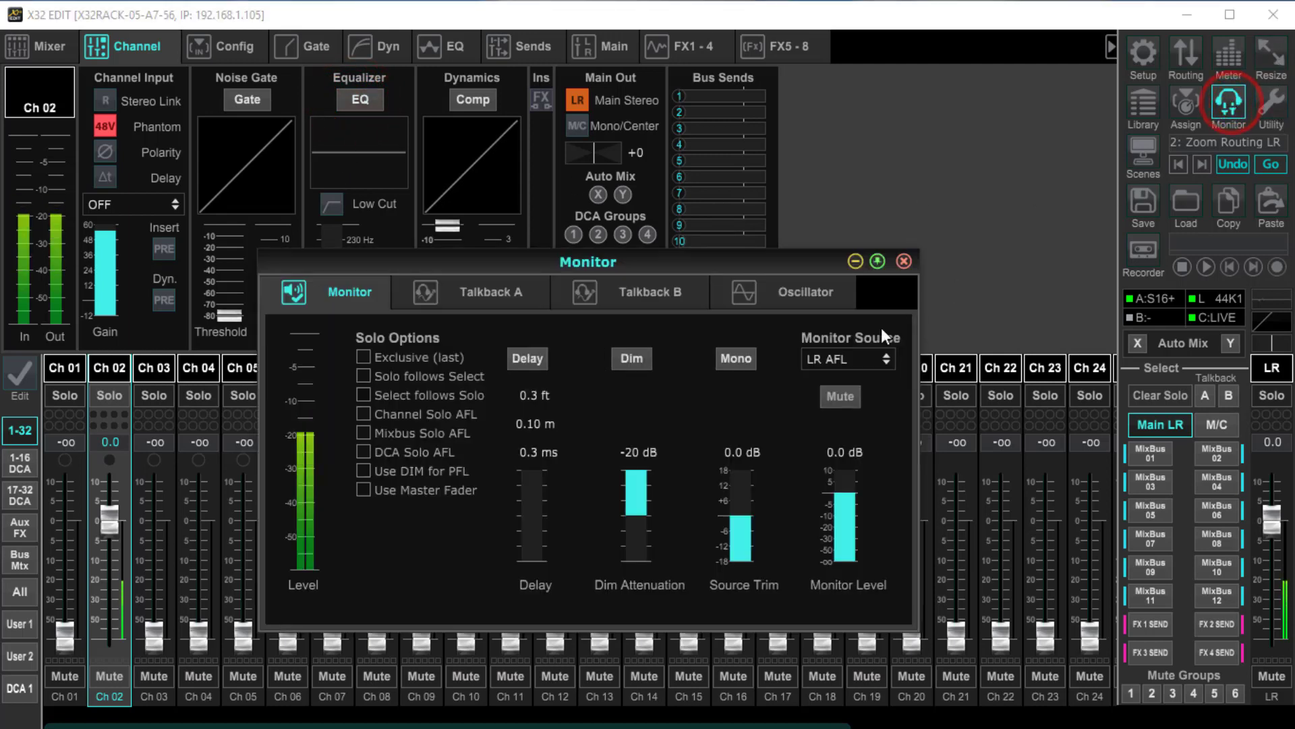
click(817, 294)
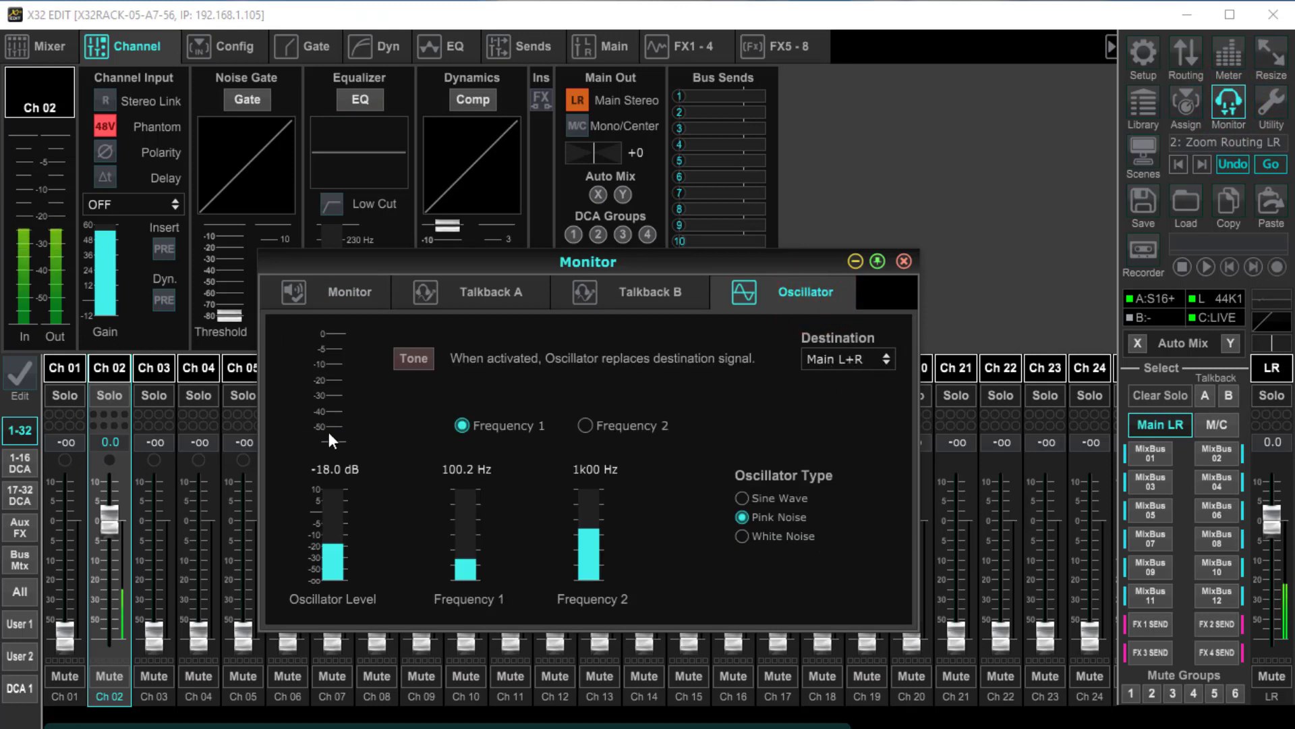
click(411, 358)
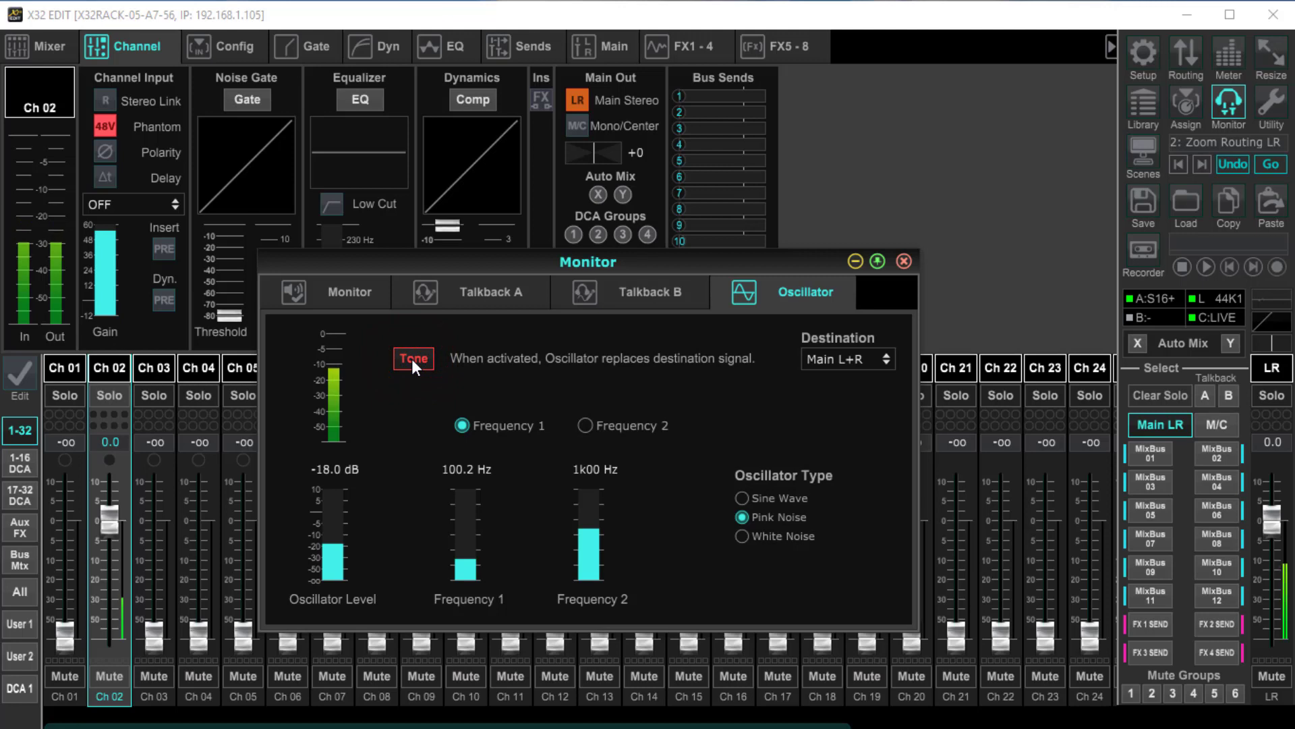
click(412, 359)
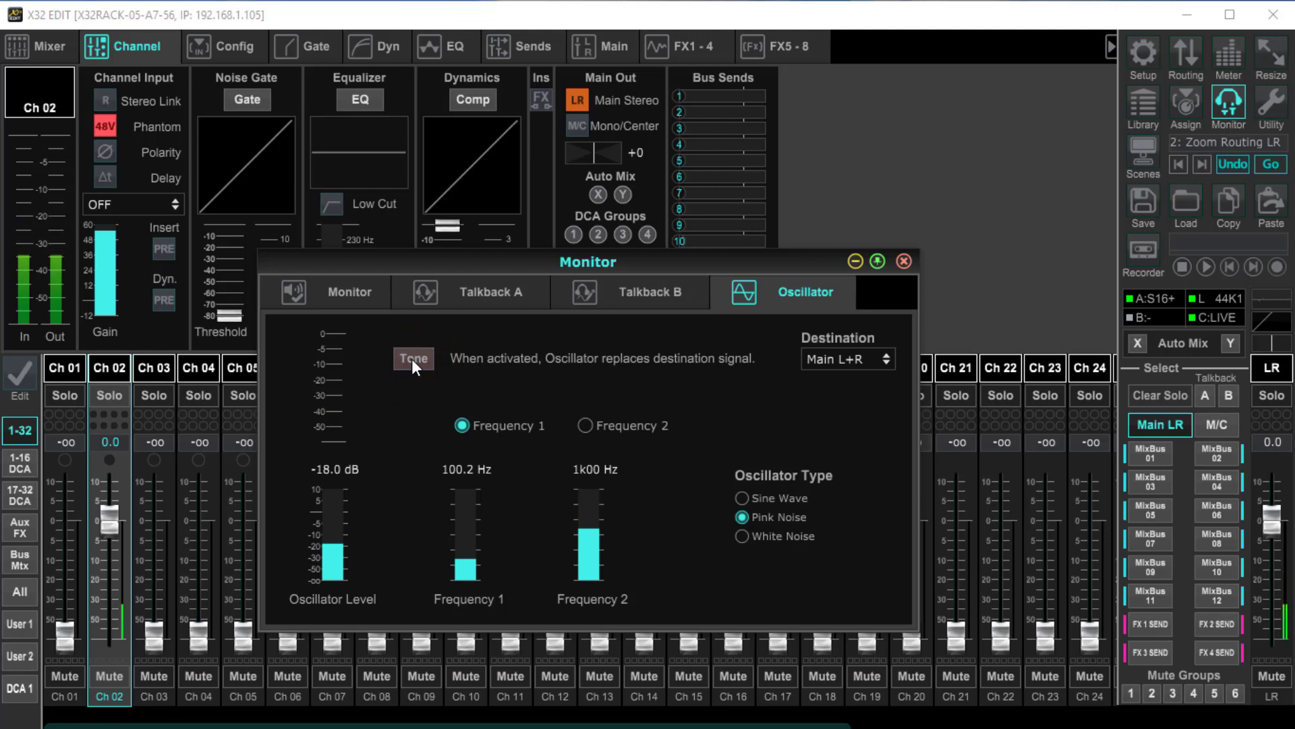
click(411, 358)
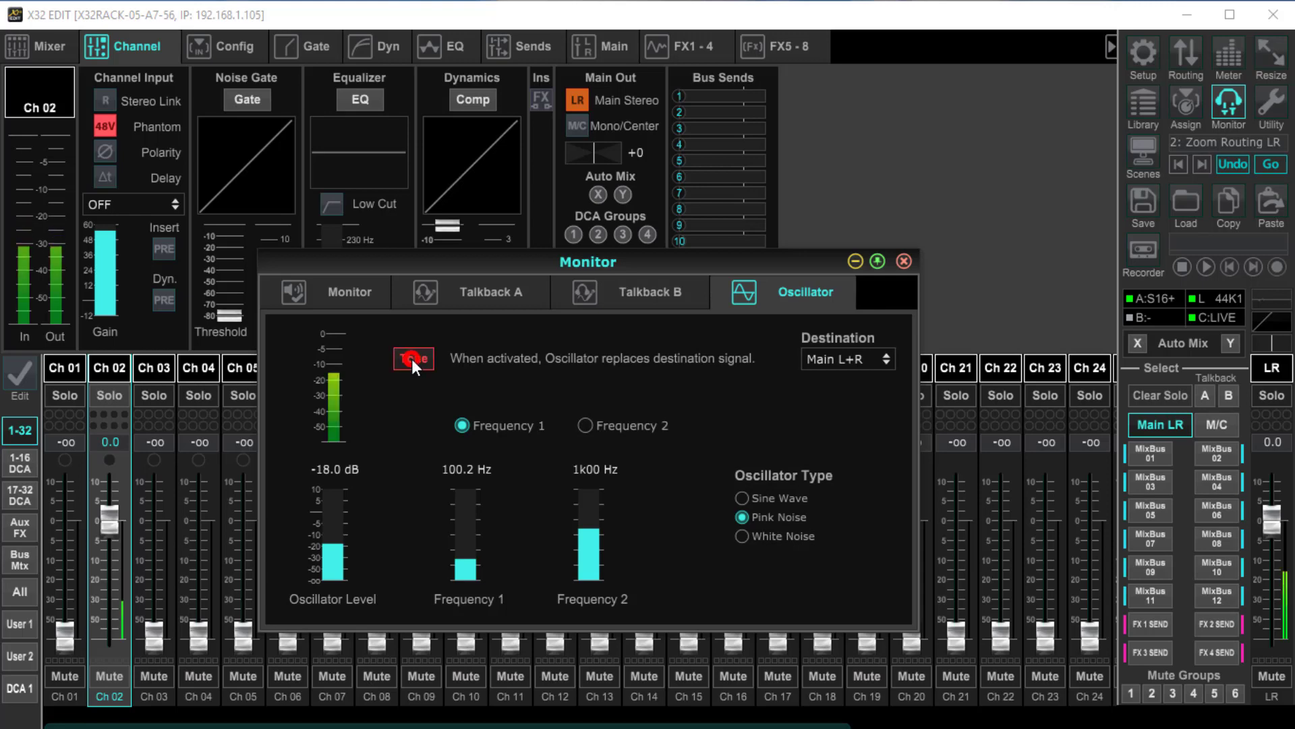
click(905, 262)
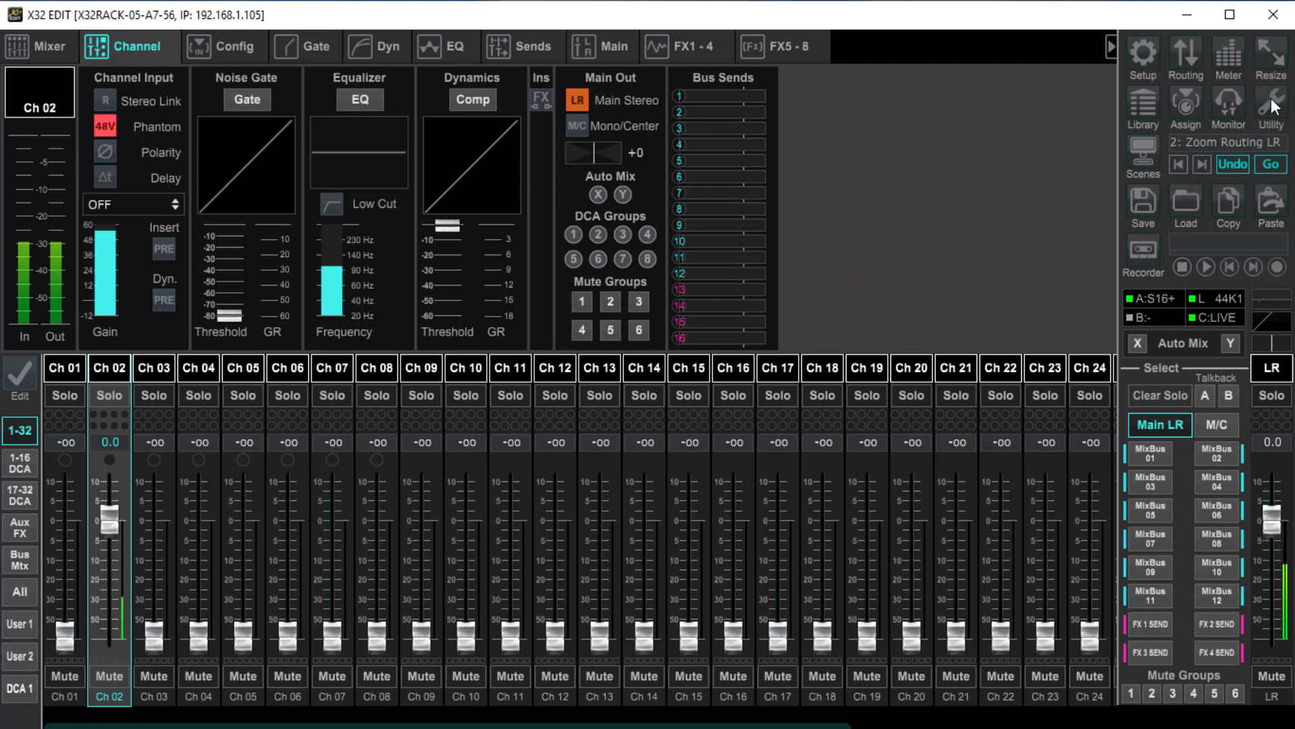
Open the RTA window and mute the main LR output.
click(1229, 54)
click(1205, 65)
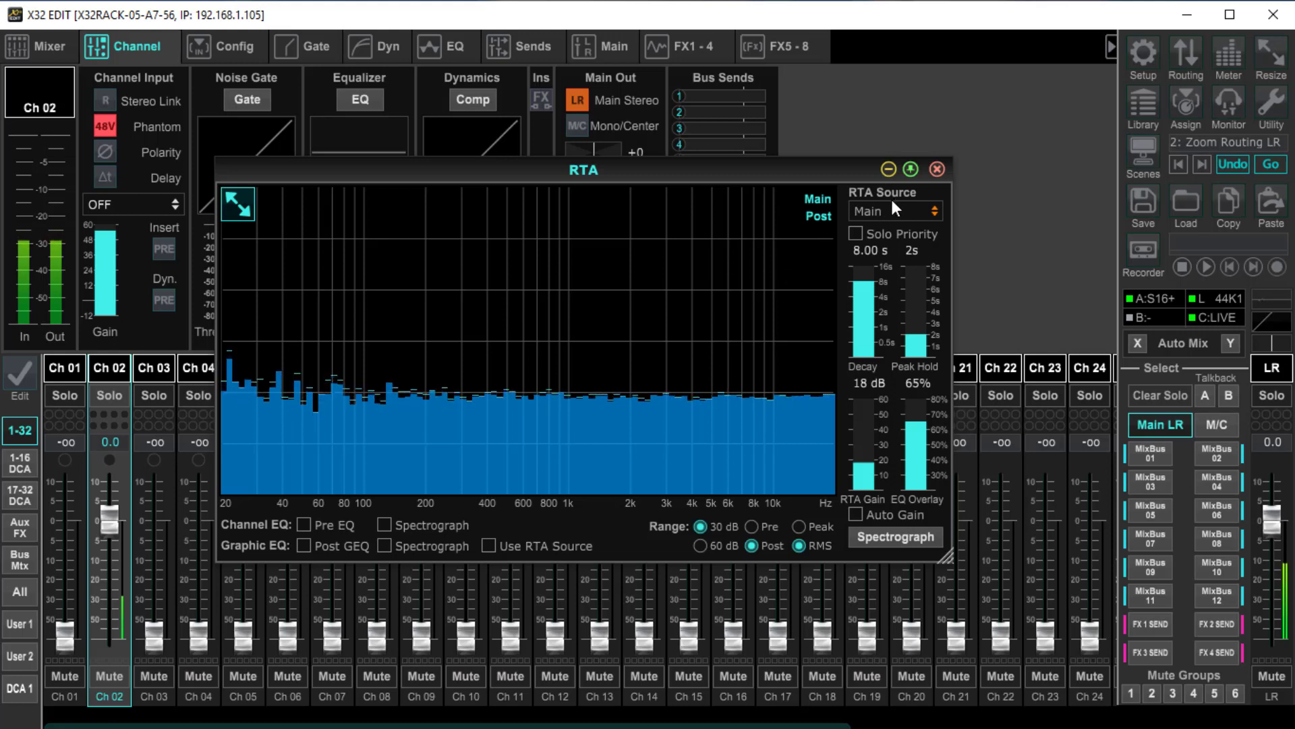
click(1261, 669)
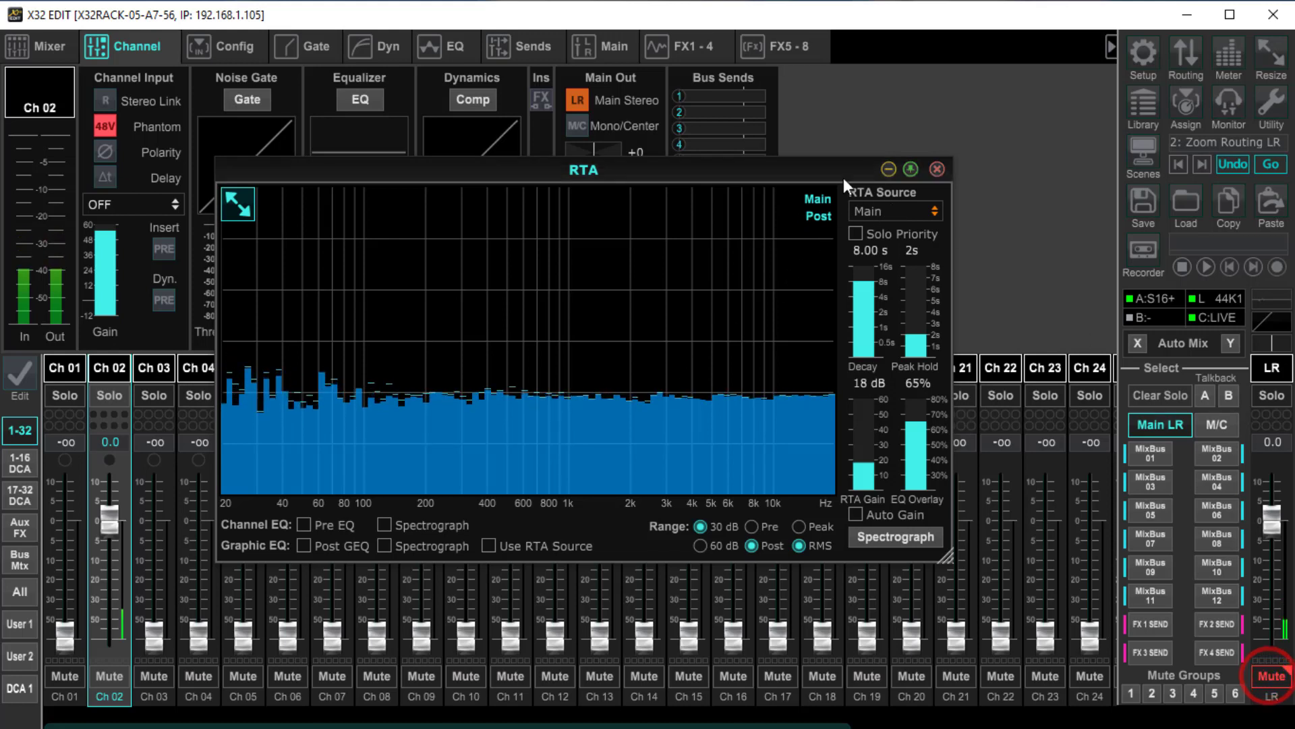
Set the RTA source to Chan 02 and toggle the LR mute to compare the microphone's spectrum.
click(885, 210)
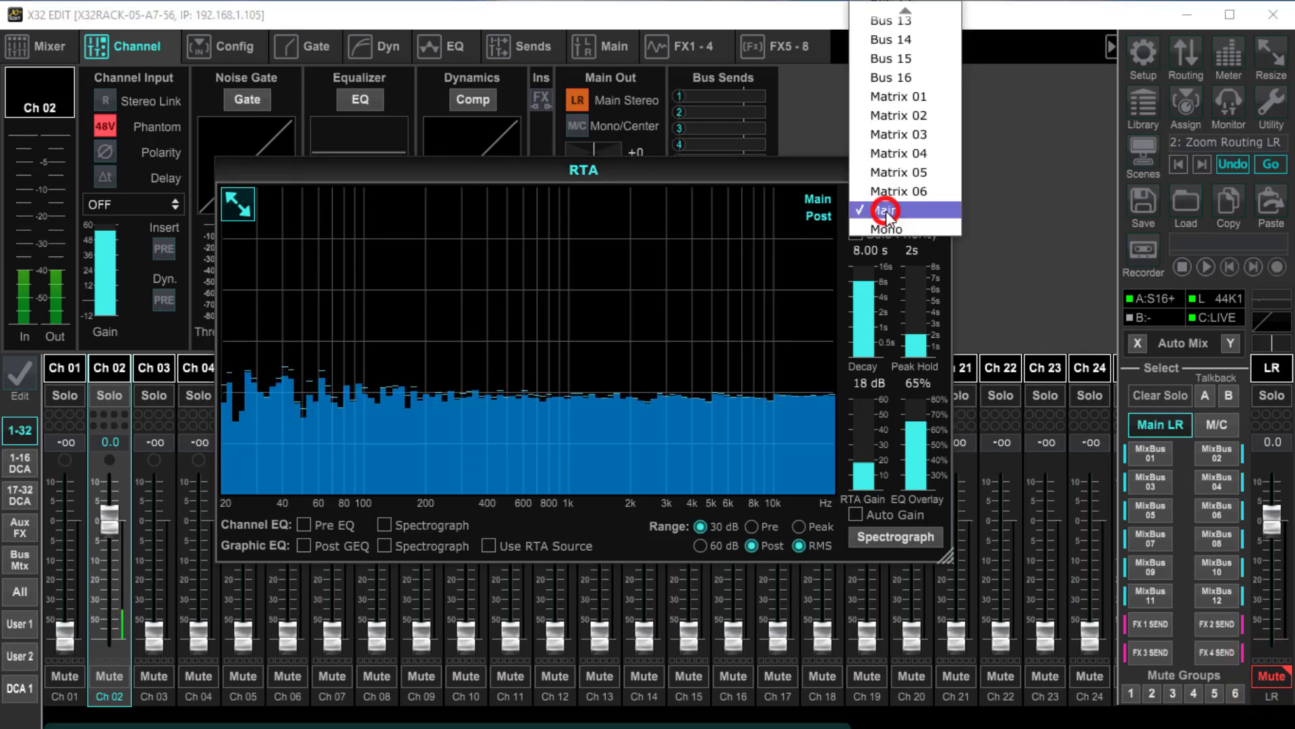
scroll(891, 206, up, 20)
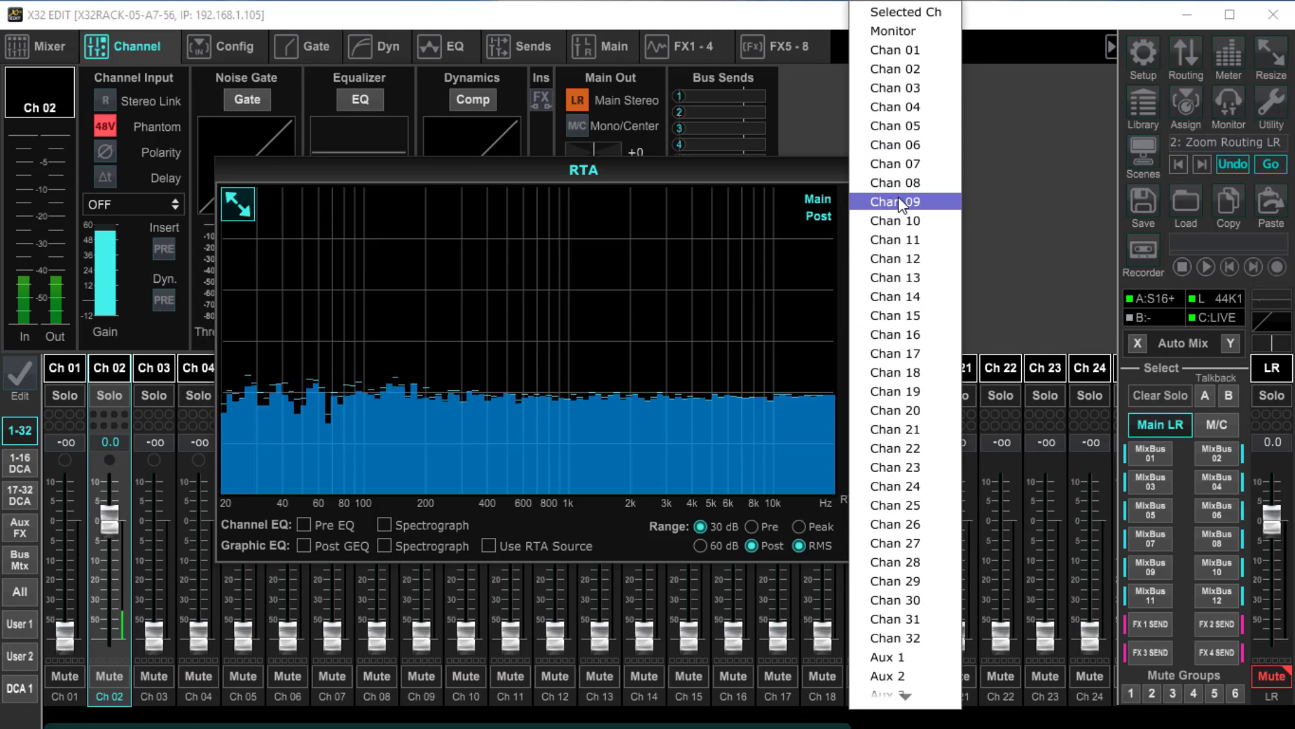
click(890, 70)
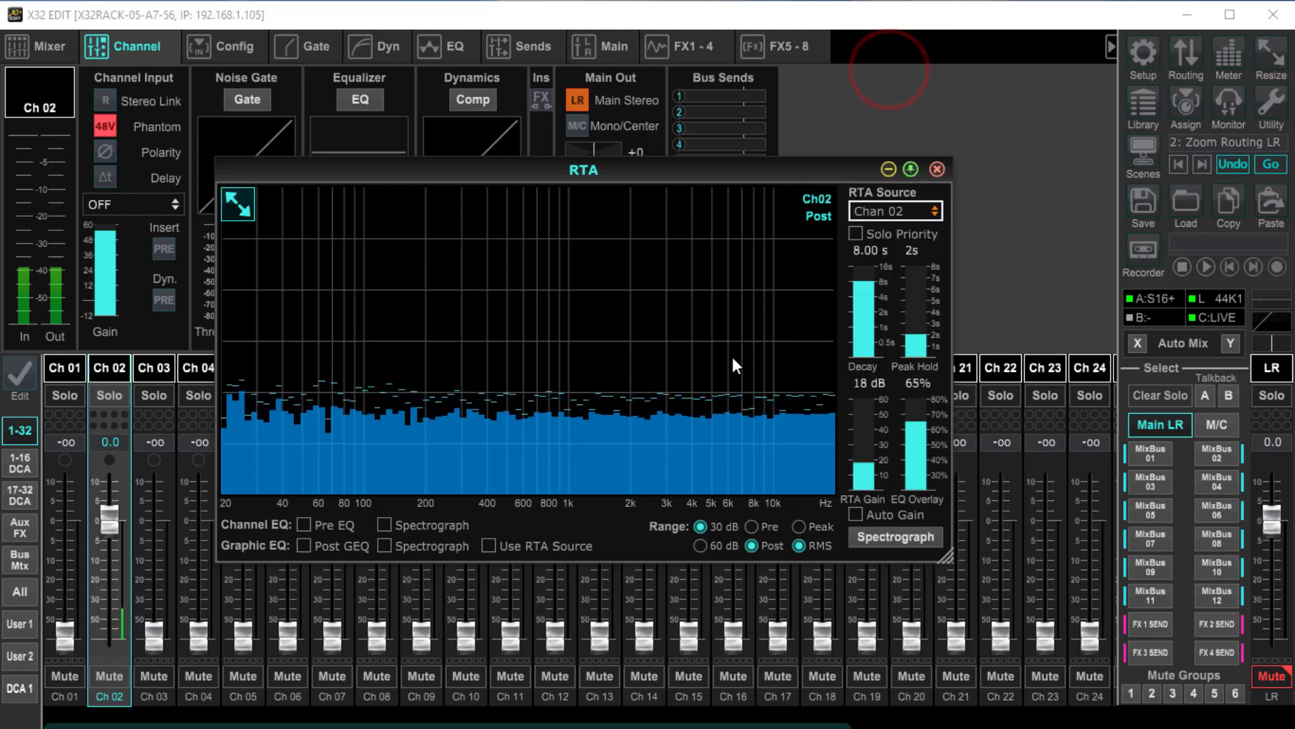
click(1265, 677)
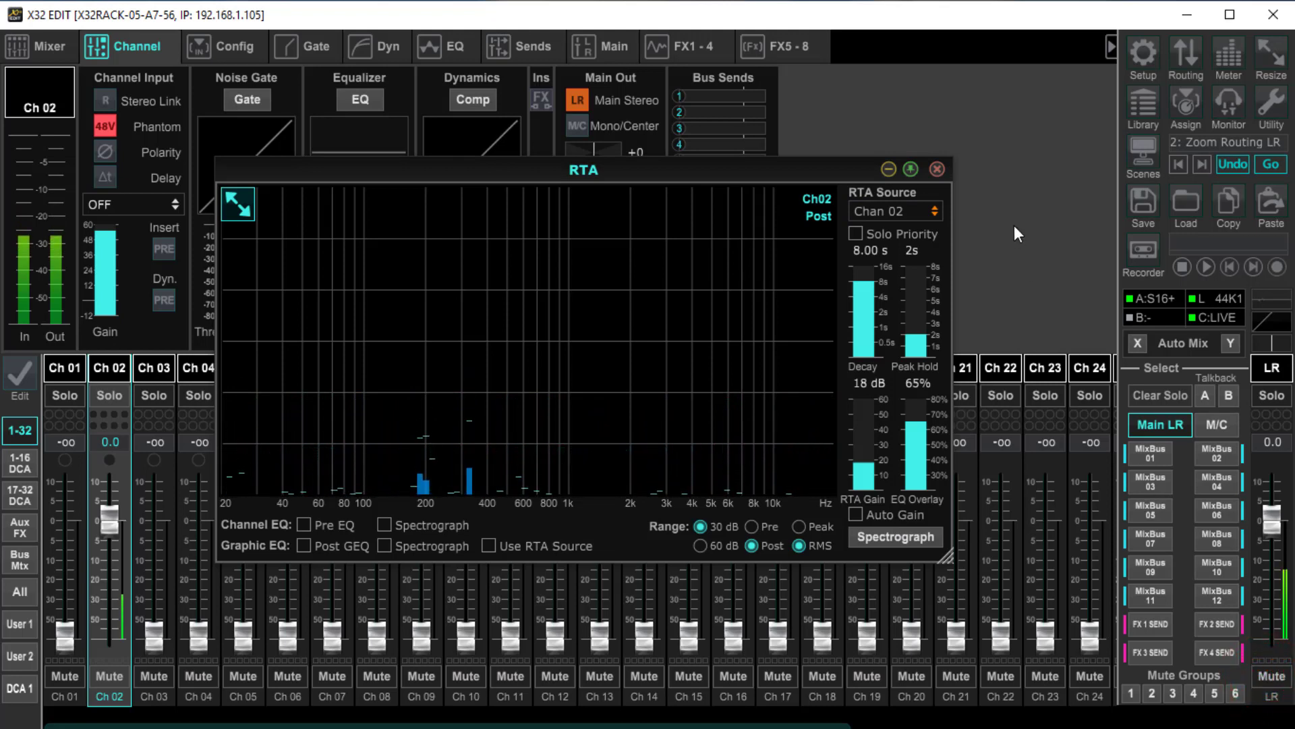
click(1275, 677)
Set the RTA source to Main to view the pink noise with LR muted.
click(891, 213)
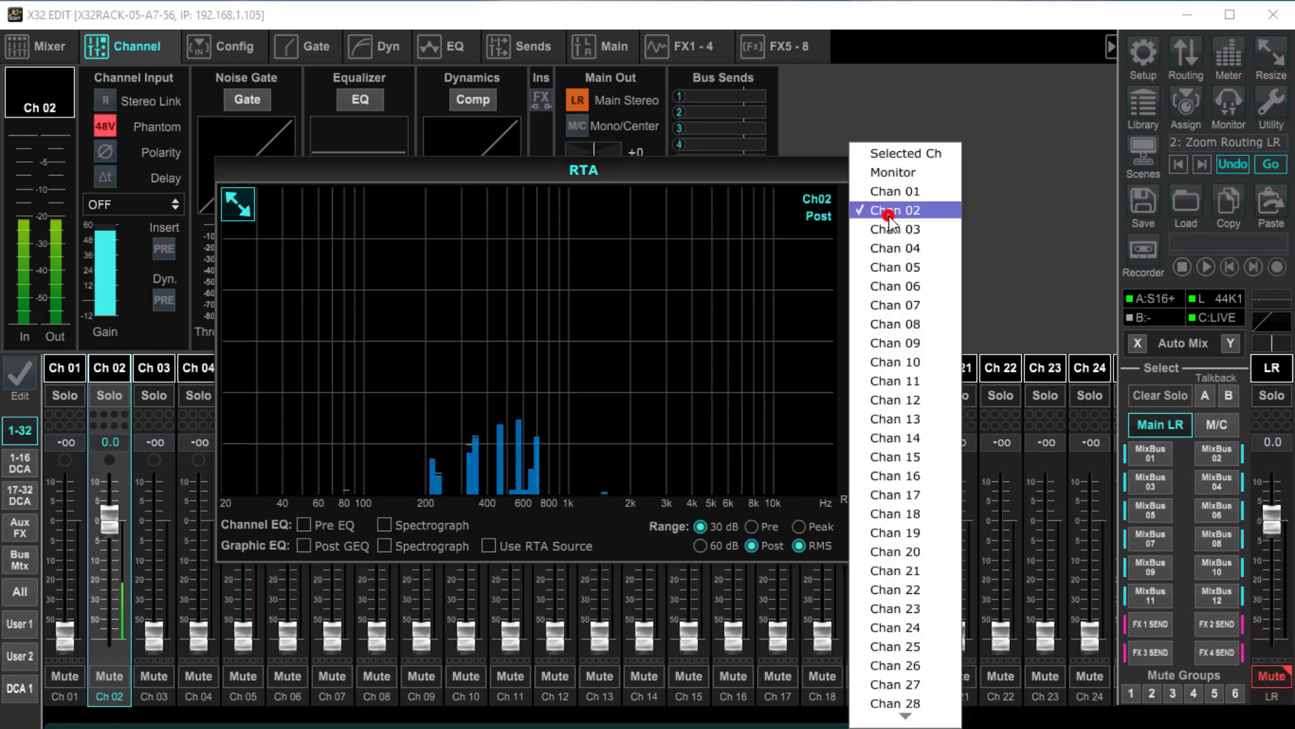
scroll(890, 273, down, 10)
scroll(892, 280, down, 3)
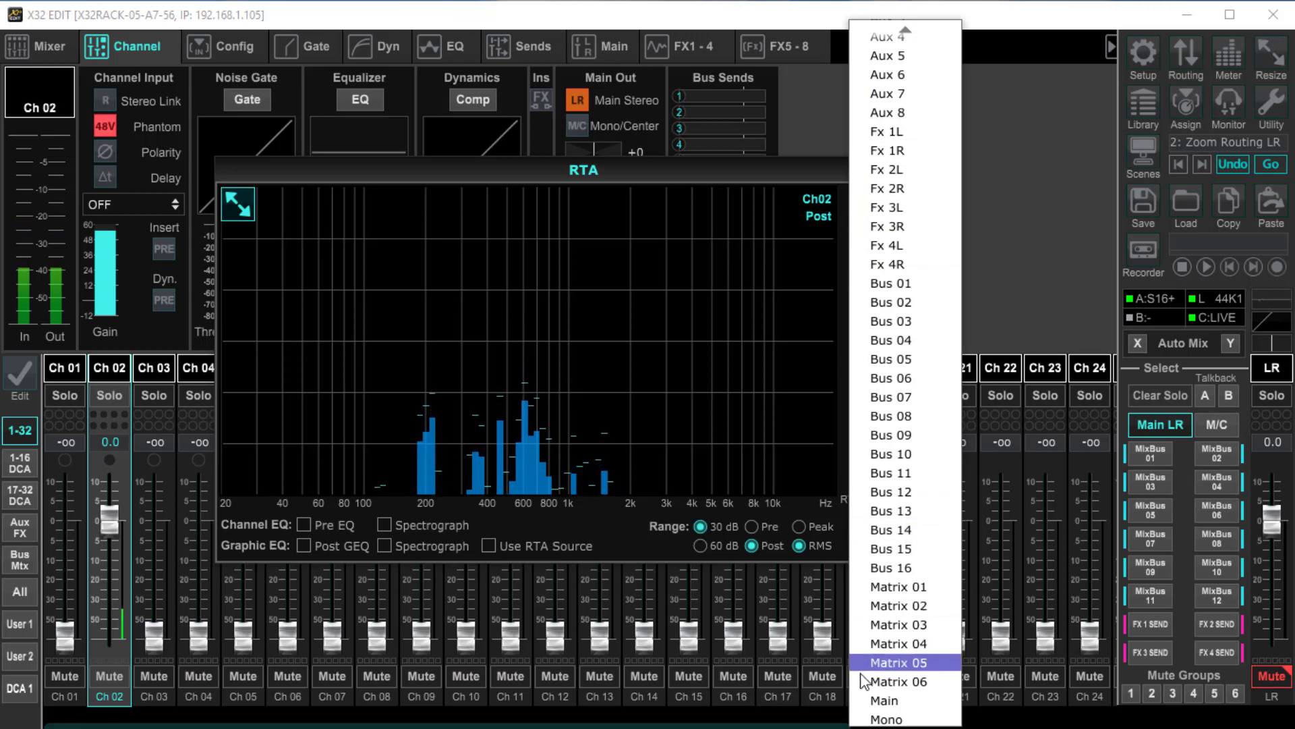
click(874, 701)
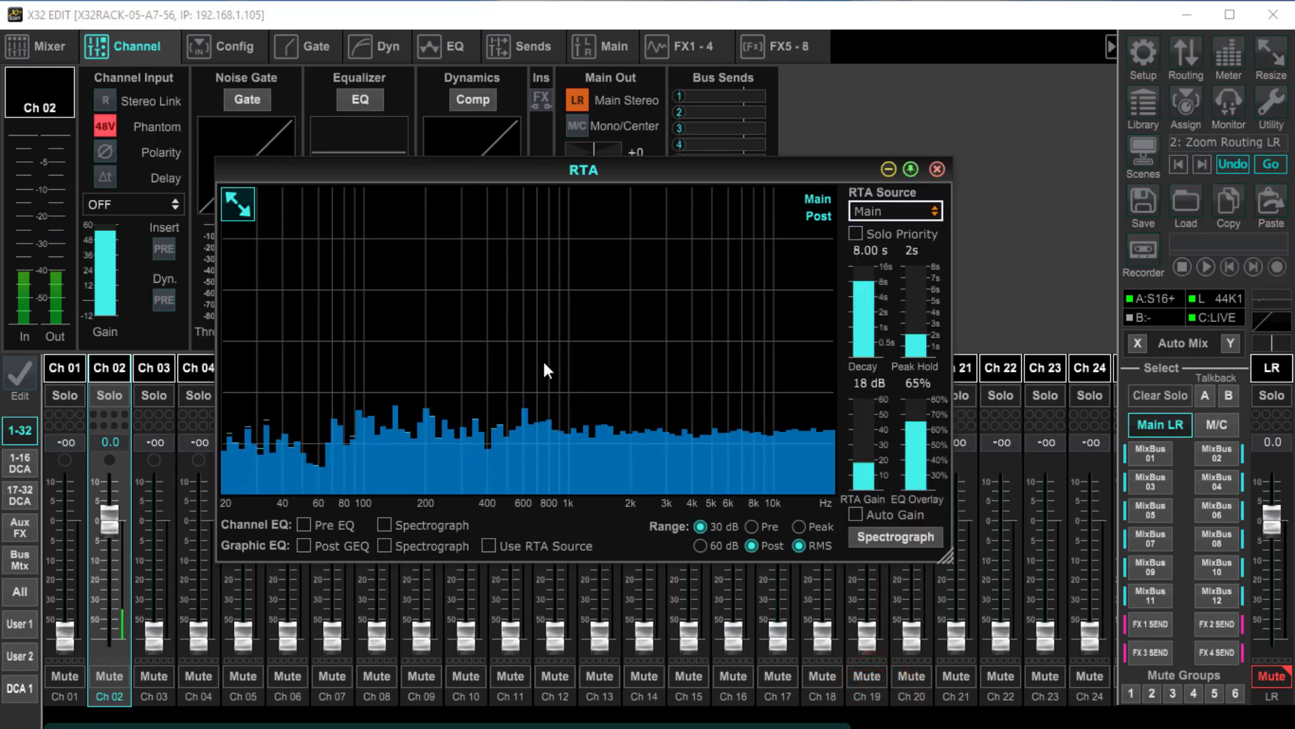
click(1273, 676)
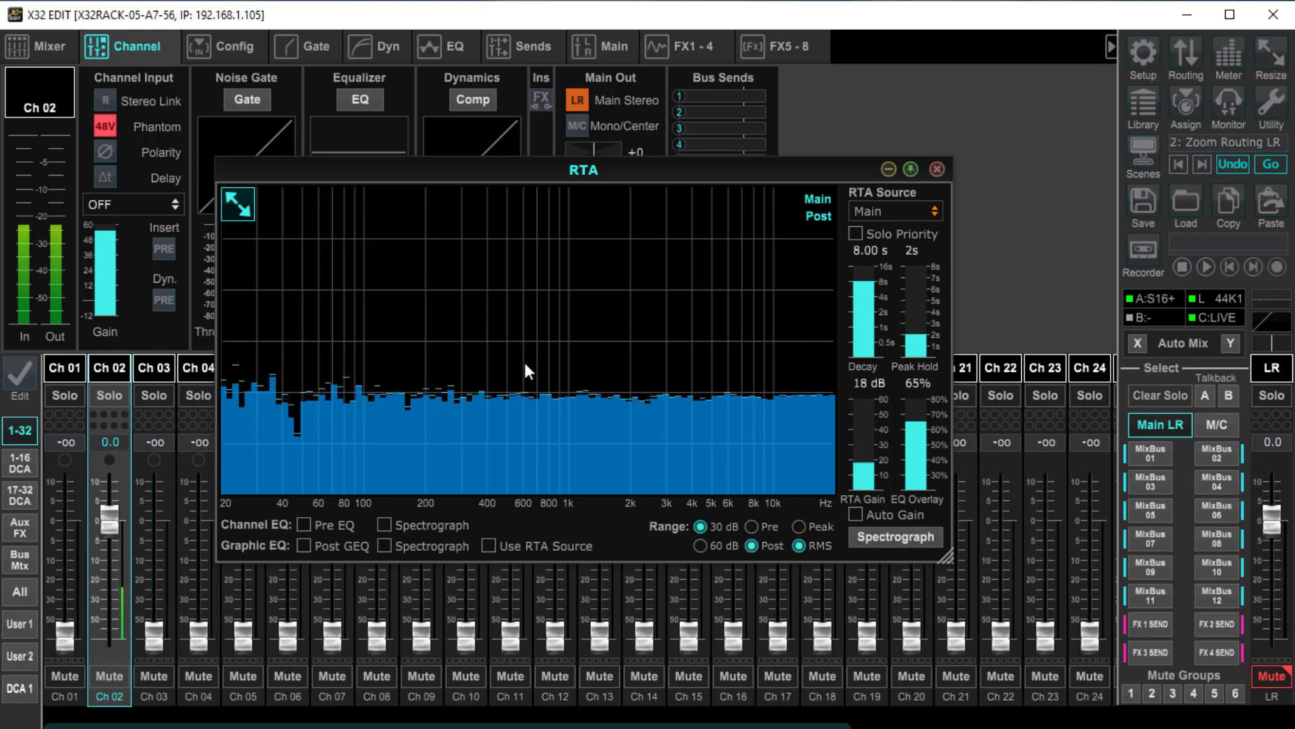
Close the RTA window and open the FX 5 Dual Graphic EQ assigned to Main LR.
click(938, 163)
click(780, 46)
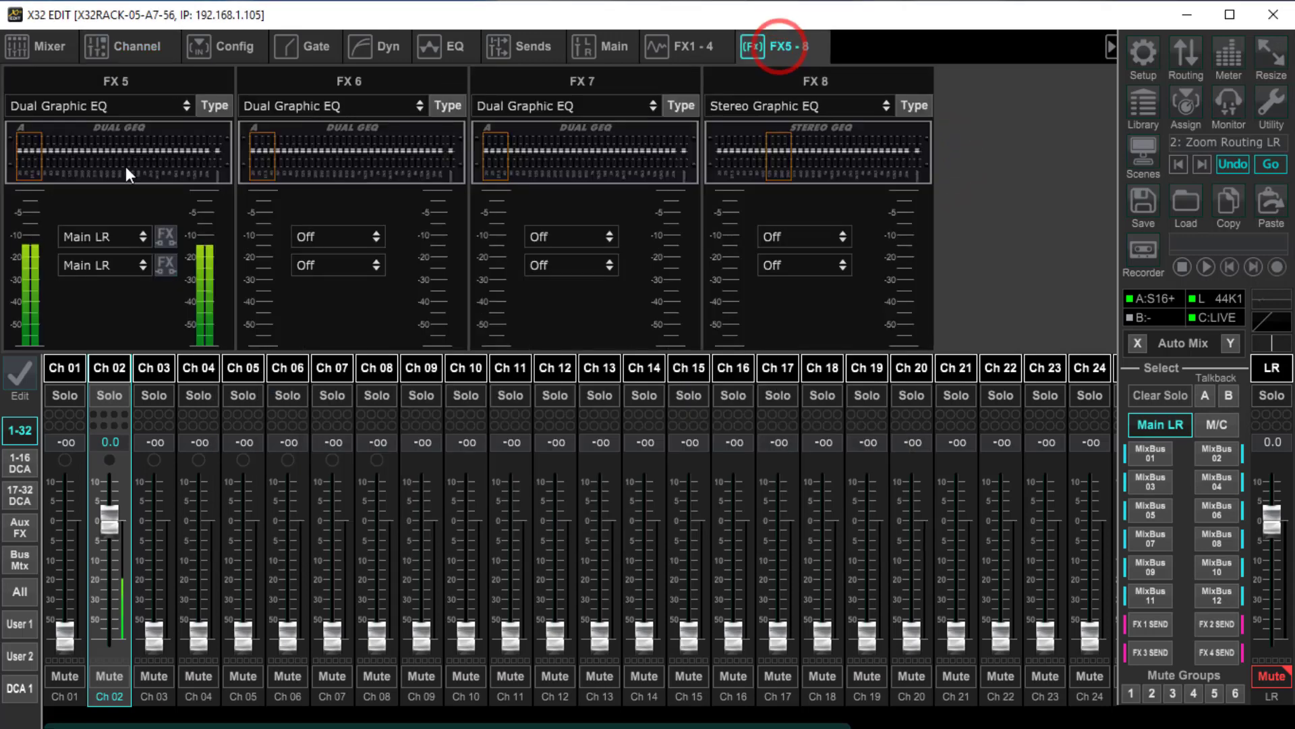
click(160, 239)
click(159, 172)
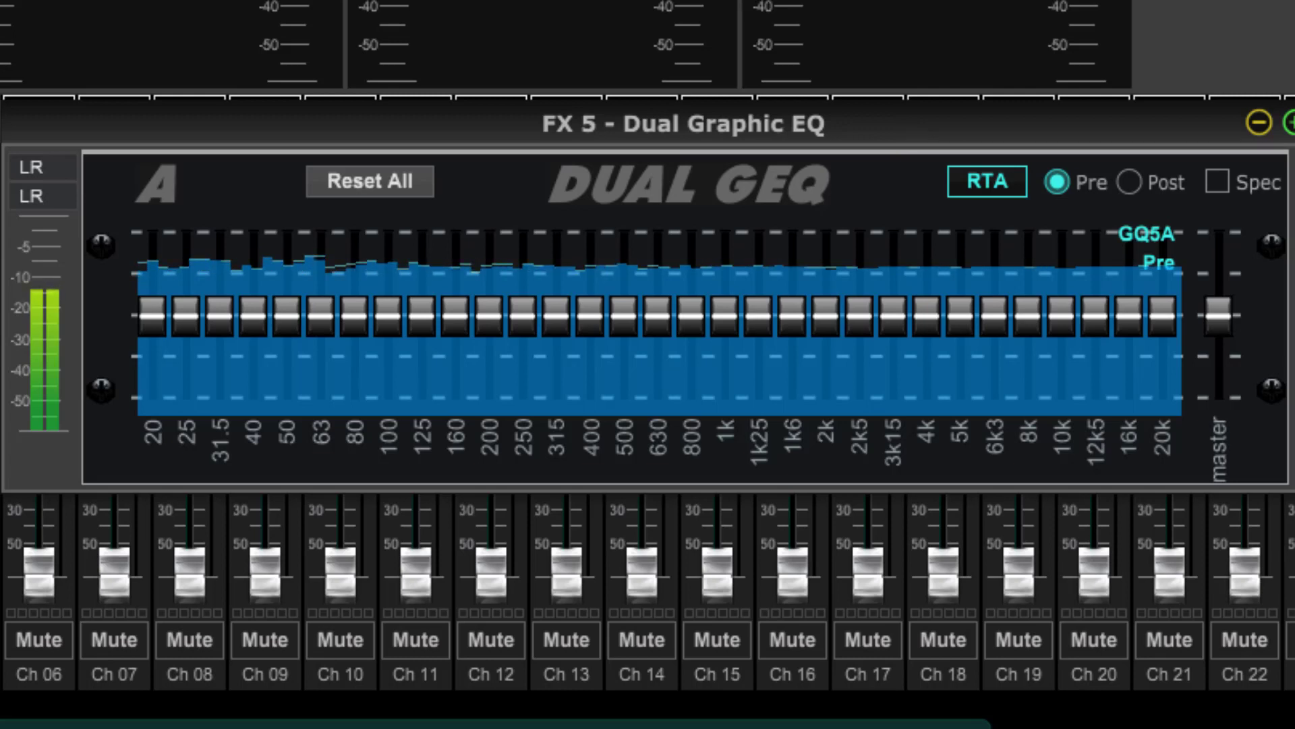
Lower the 20, 25, 31.5 and 40 Hz bands slightly below 0 dB on side A of the FX 5 Dual Graphic EQ.
mouse_move(196, 260)
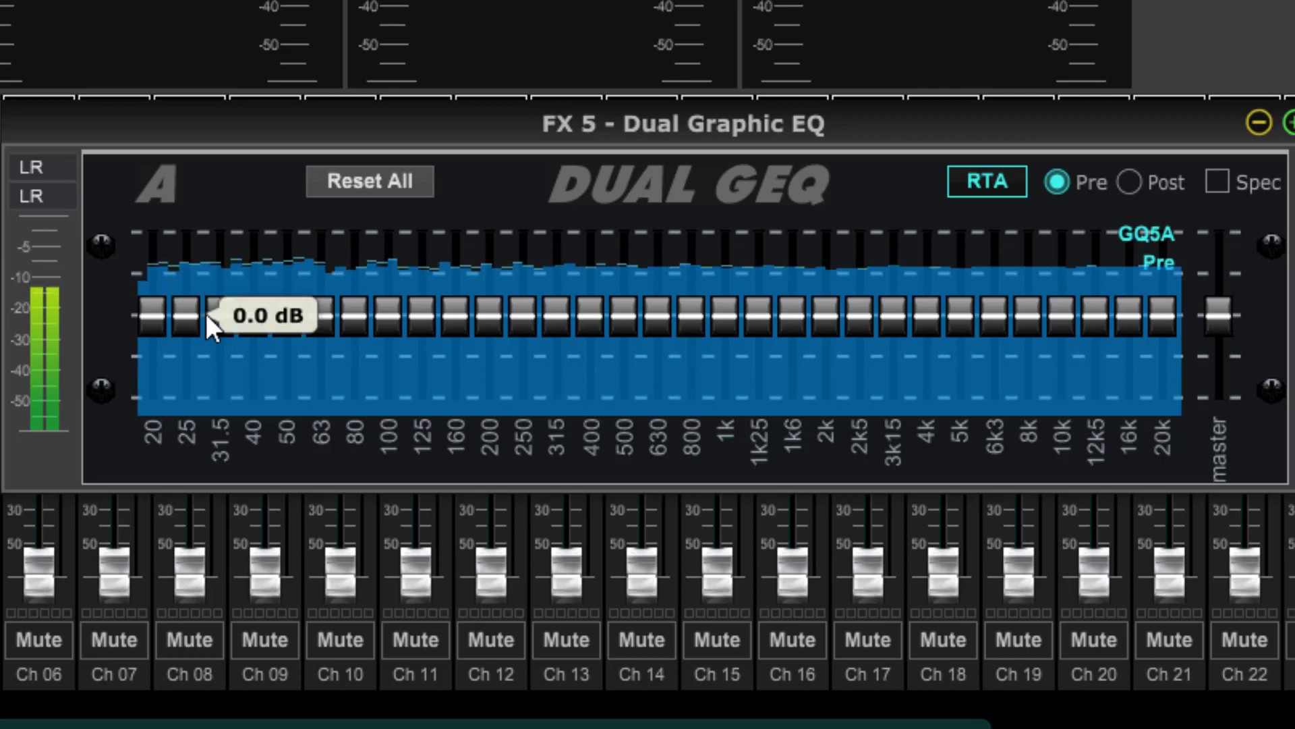
drag(218, 315, 158, 341)
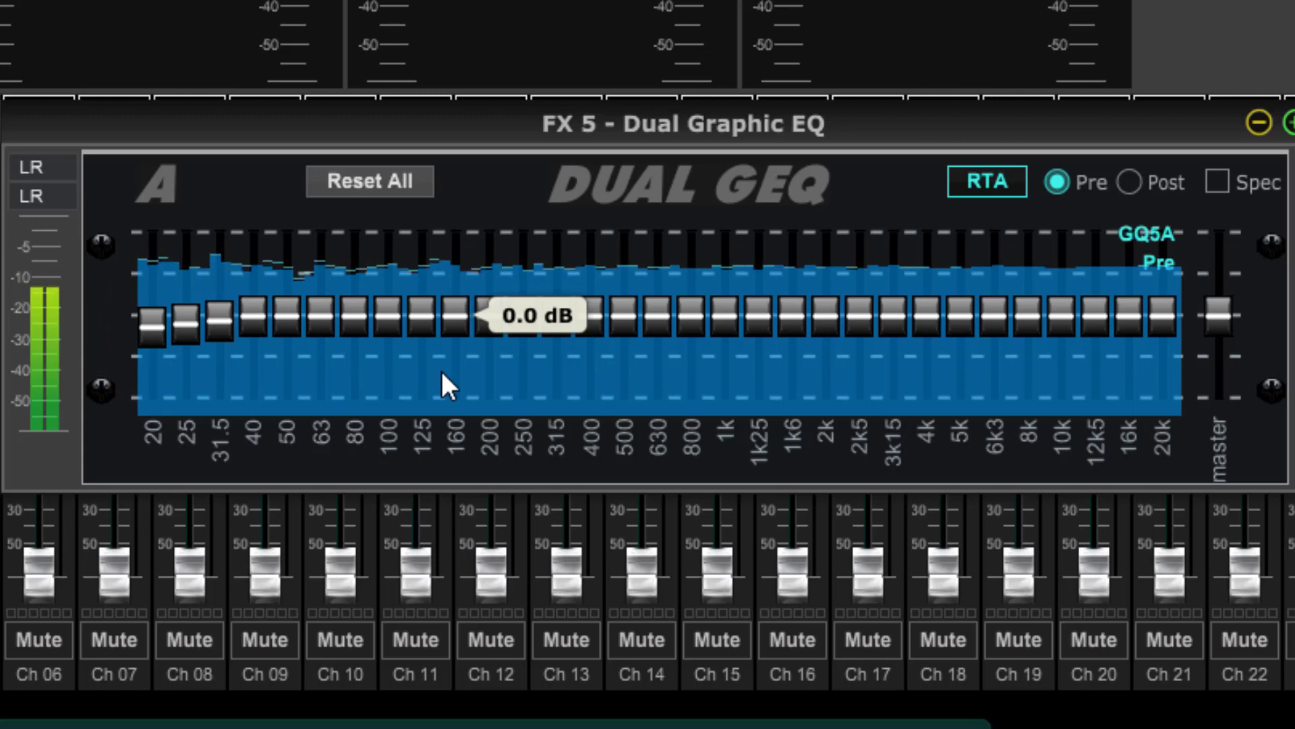
drag(225, 327, 225, 342)
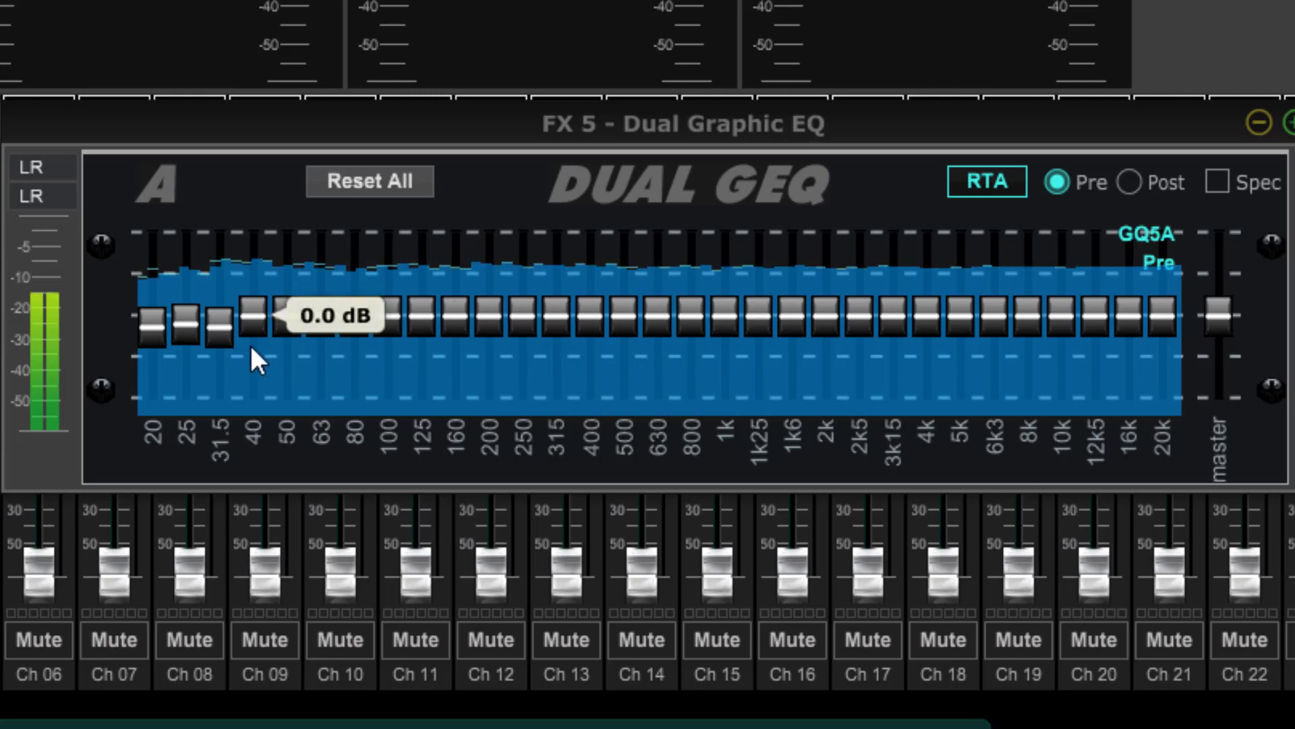
drag(254, 320, 250, 342)
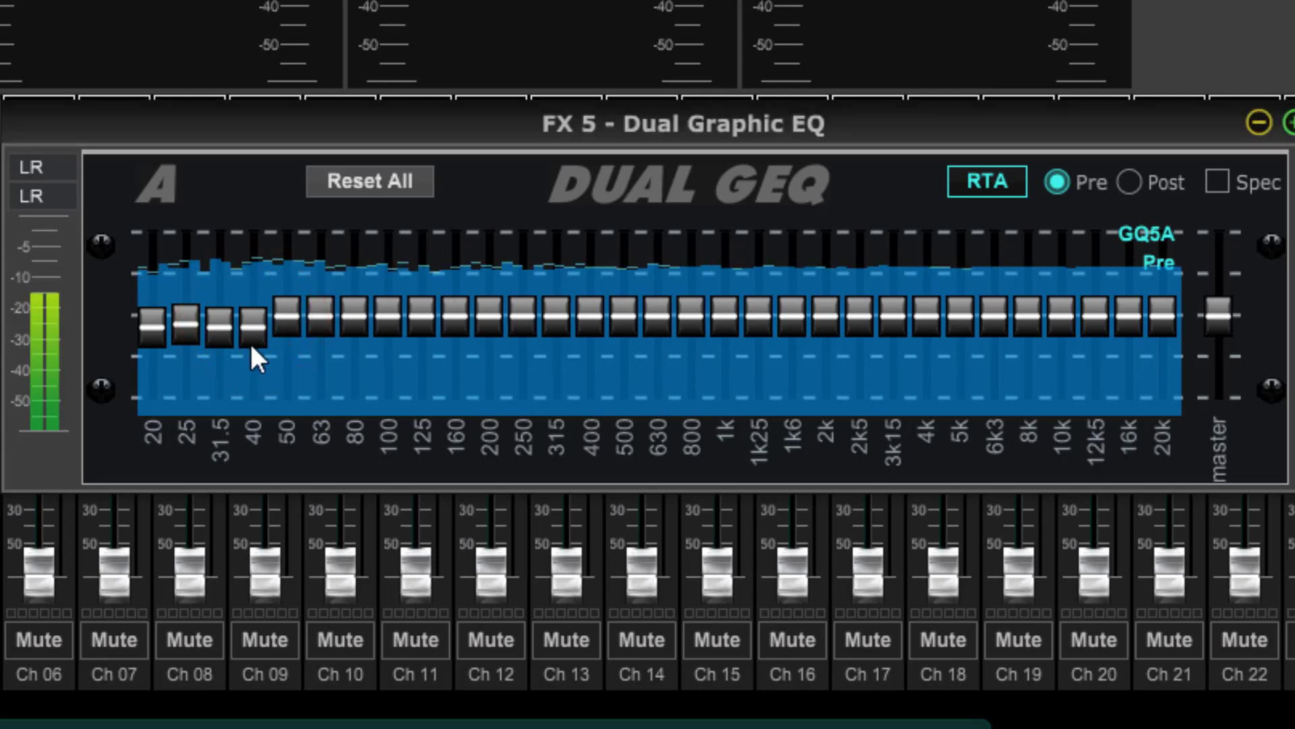